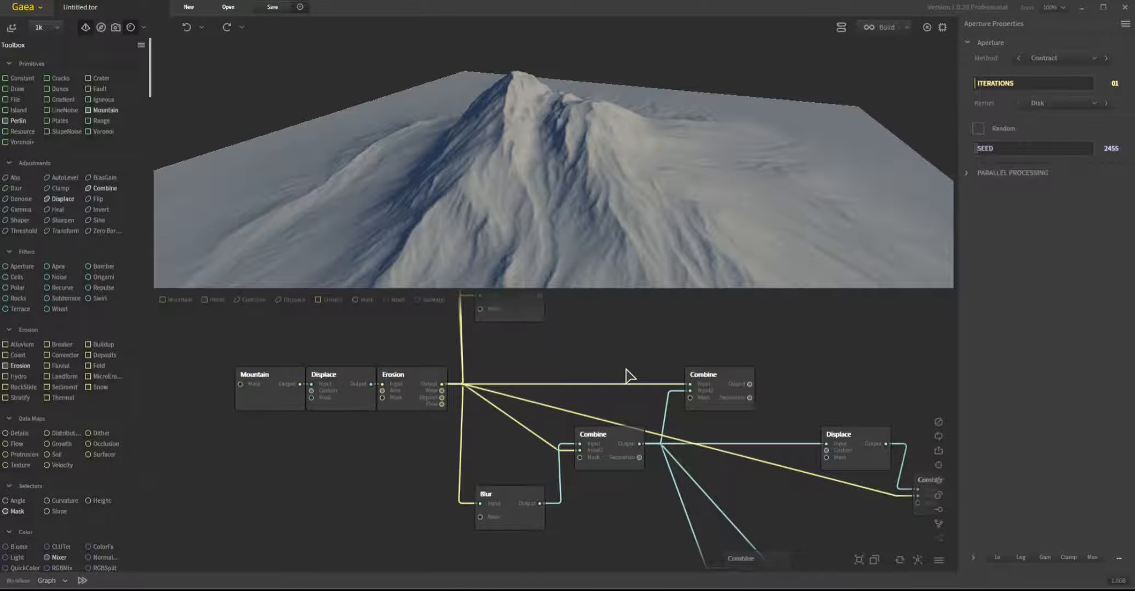
# Preview the Erosion and Blur nodes, then set the ratio of the Subtract Combine node joining them to 88%
pyautogui.click(408, 386)
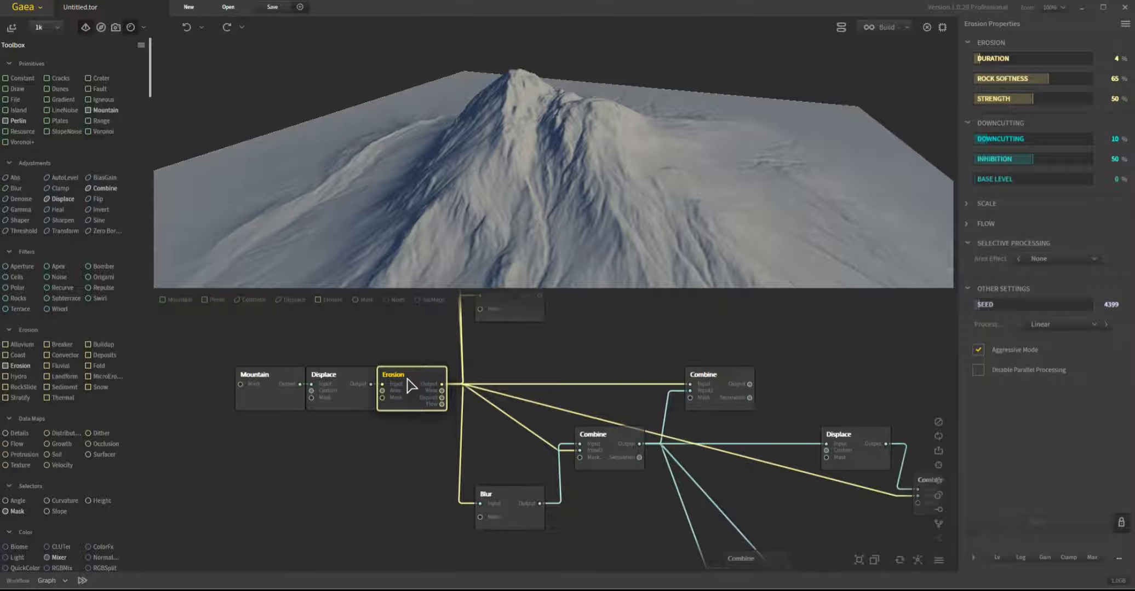
pyautogui.click(508, 503)
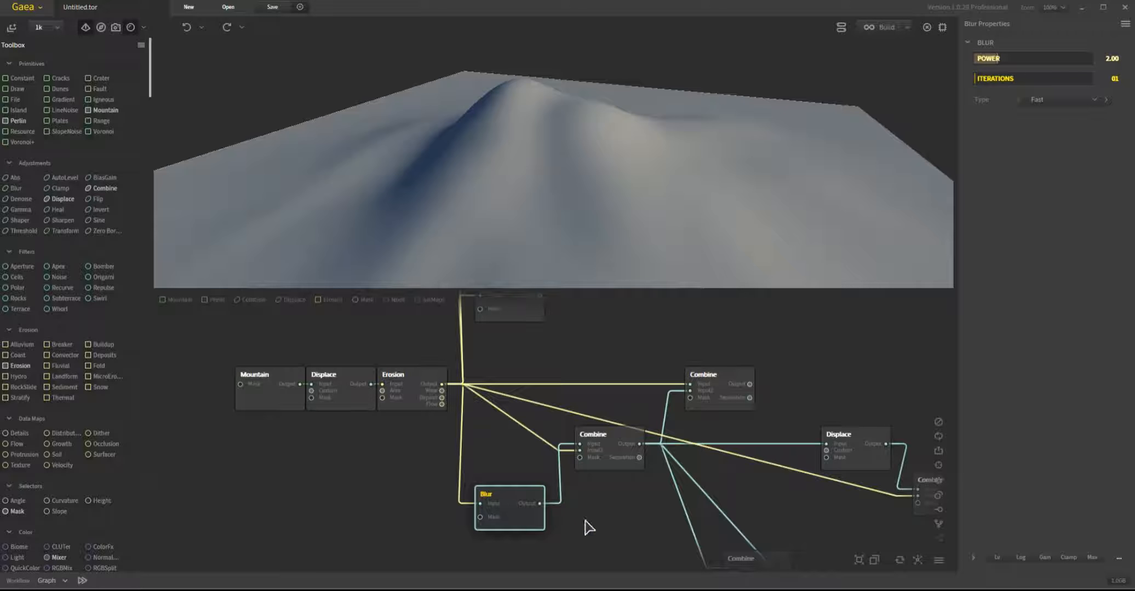
pyautogui.click(606, 460)
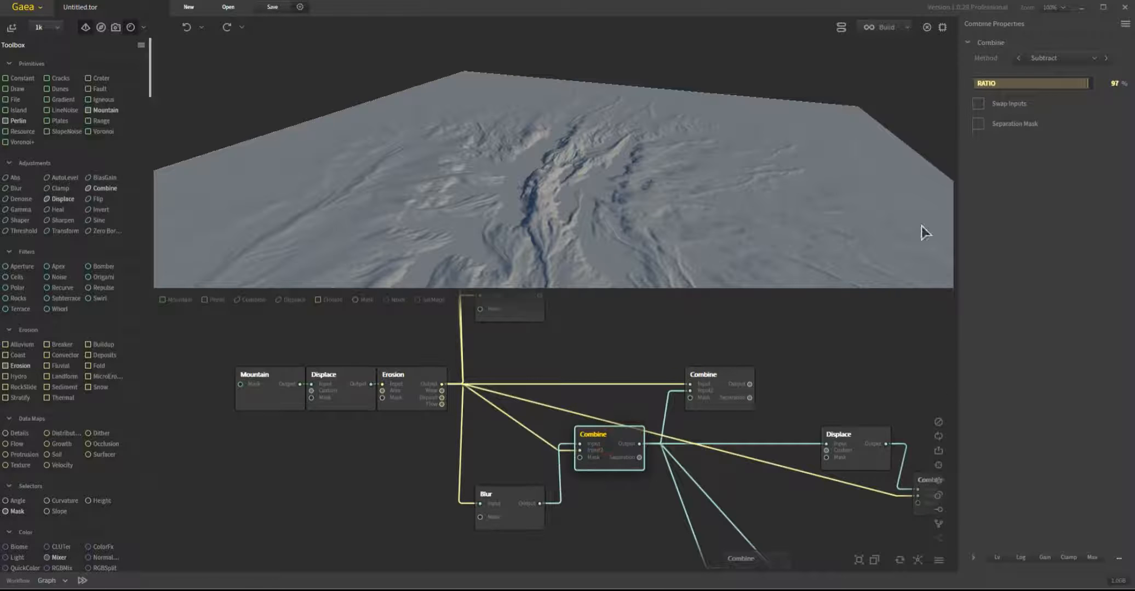
pyautogui.moveTo(1086, 83); pyautogui.dragTo(1076, 85)
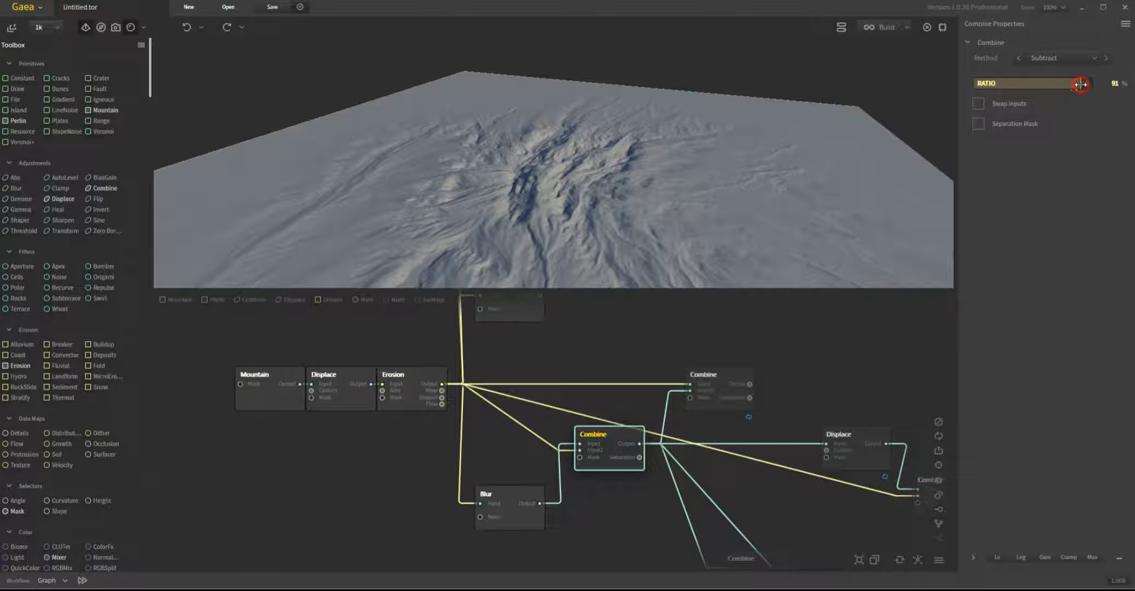
pyautogui.moveTo(1079, 84); pyautogui.dragTo(1075, 83)
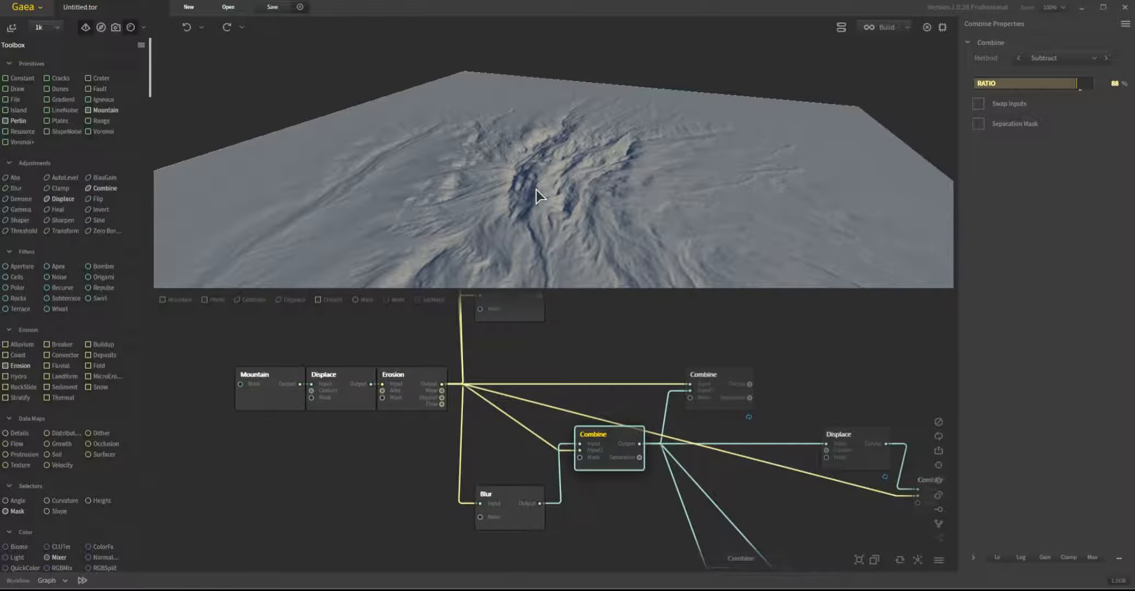
# Compare the first Erosion node's terrain with the Difference Combine that takes it as direct input and has swapped inputs
pyautogui.click(723, 392)
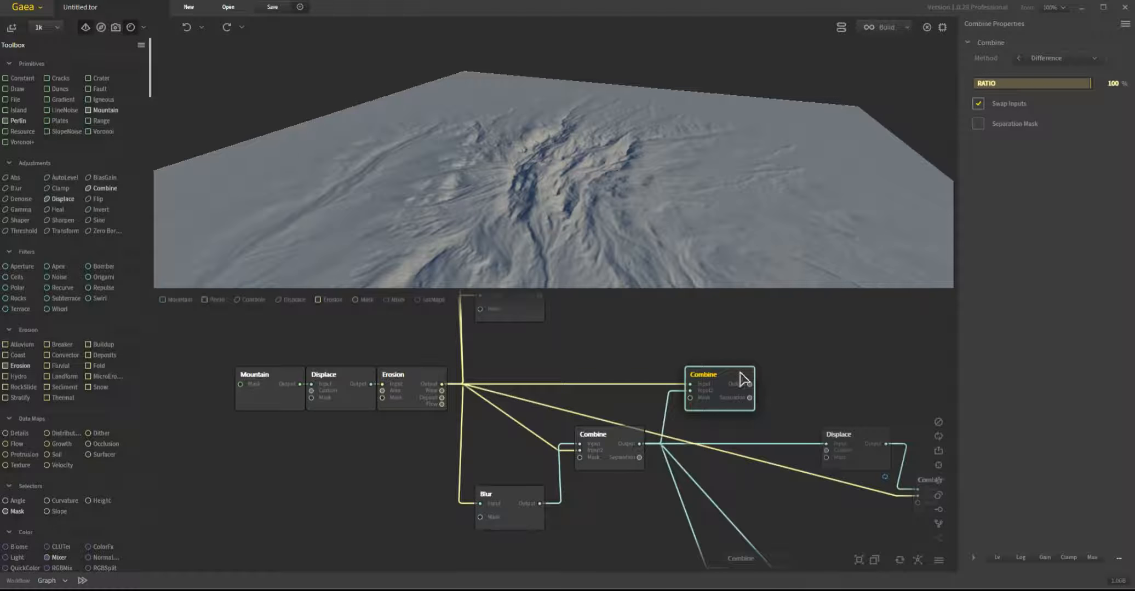
pyautogui.click(733, 389)
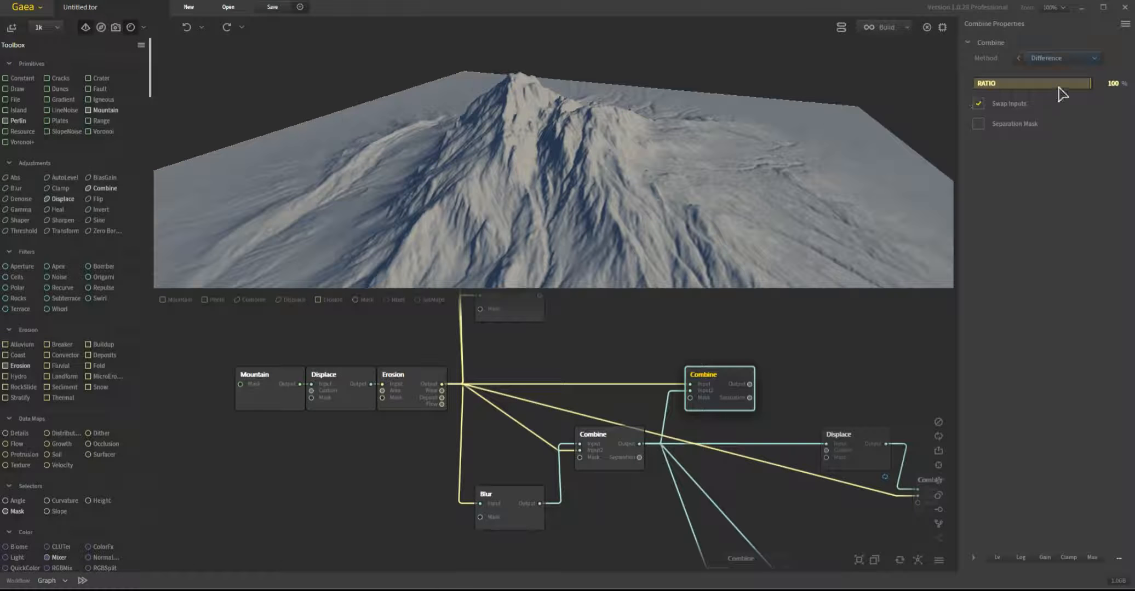
pyautogui.click(413, 378)
pyautogui.click(727, 383)
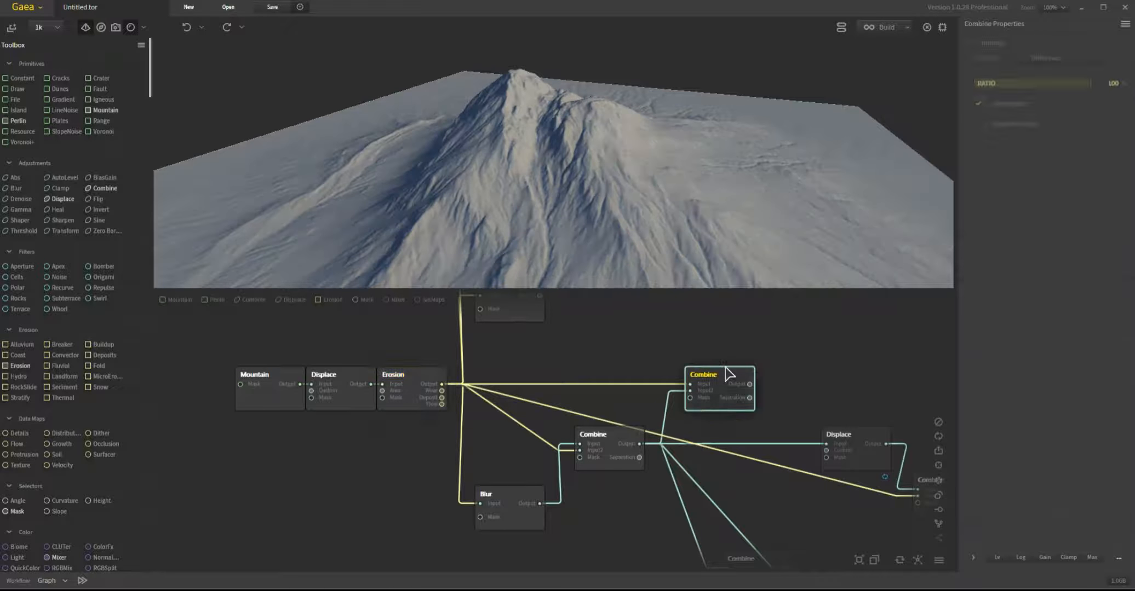
# Try a 49% ratio on the swapped-input Difference Combine, compare it with Erosion, and restore the ratio to 100%
pyautogui.click(1032, 84)
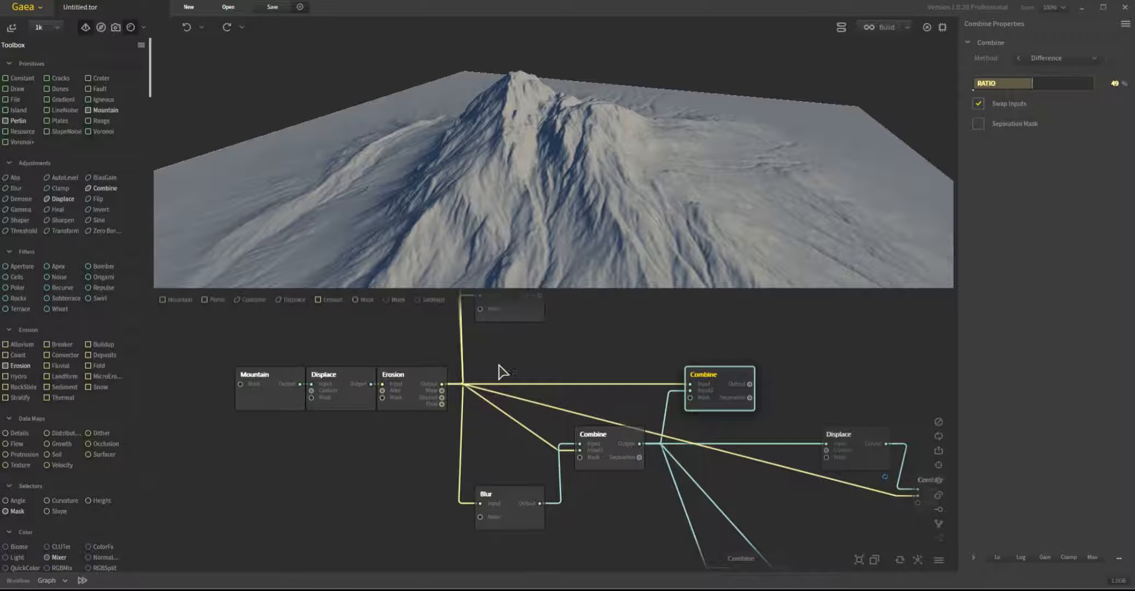
pyautogui.click(418, 384)
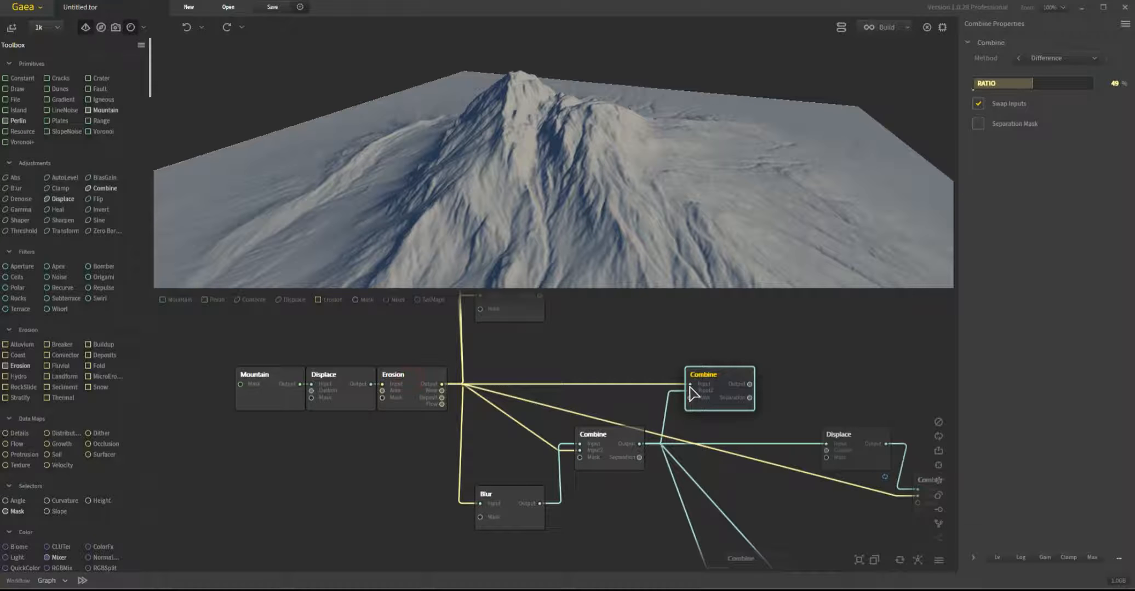
pyautogui.click(724, 379)
pyautogui.moveTo(1032, 83); pyautogui.dragTo(1093, 84)
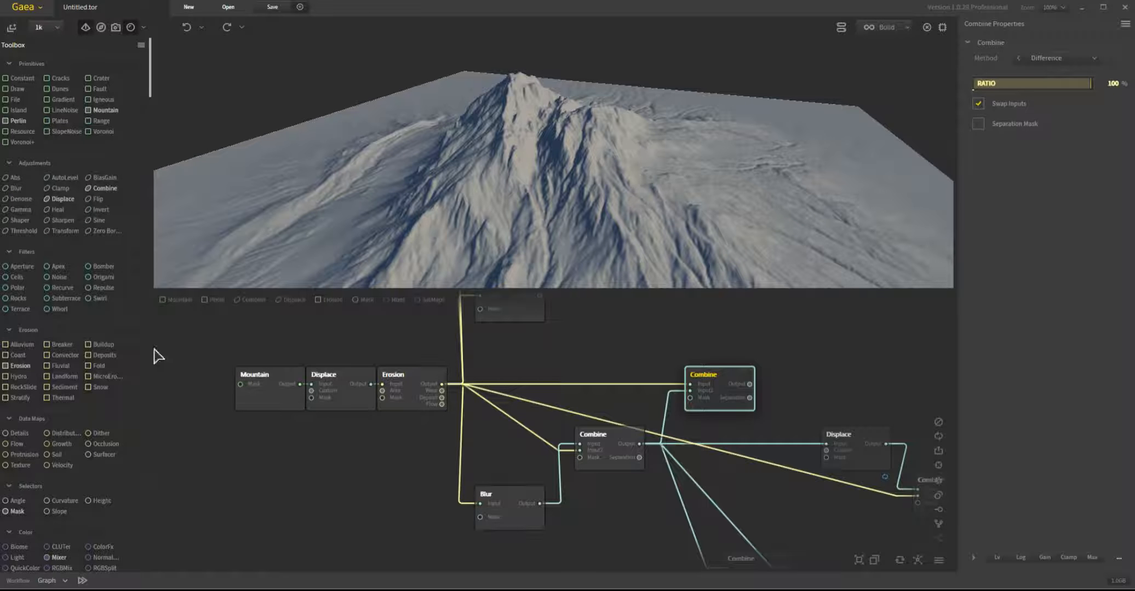
# Check the swapped-input Difference Combine against the Erosion terrain again and preview the Blur node
pyautogui.click(414, 378)
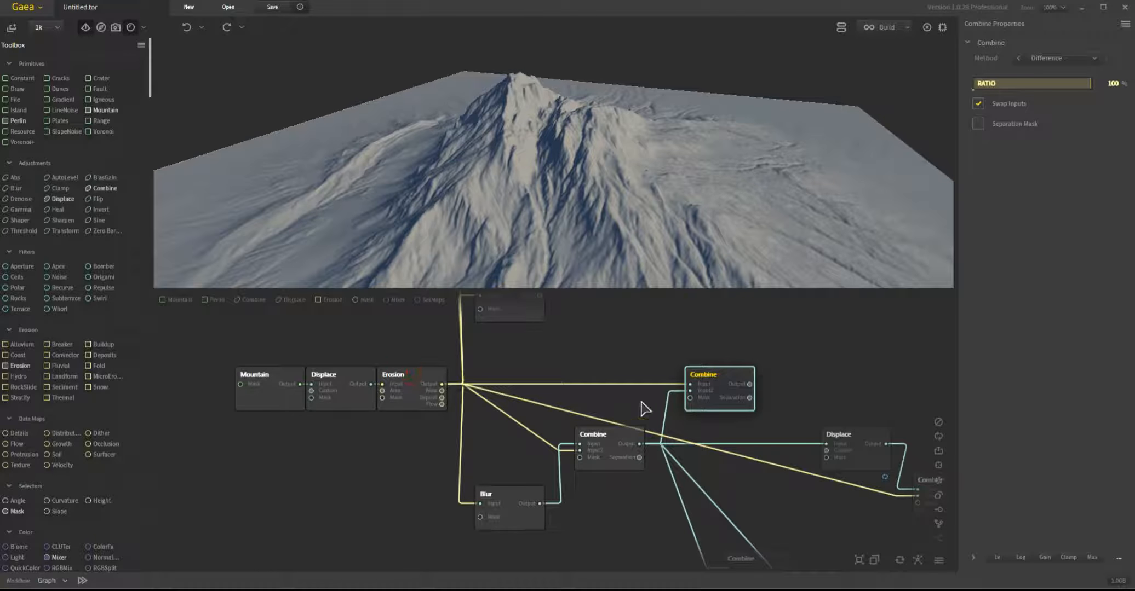
pyautogui.click(725, 388)
pyautogui.click(517, 492)
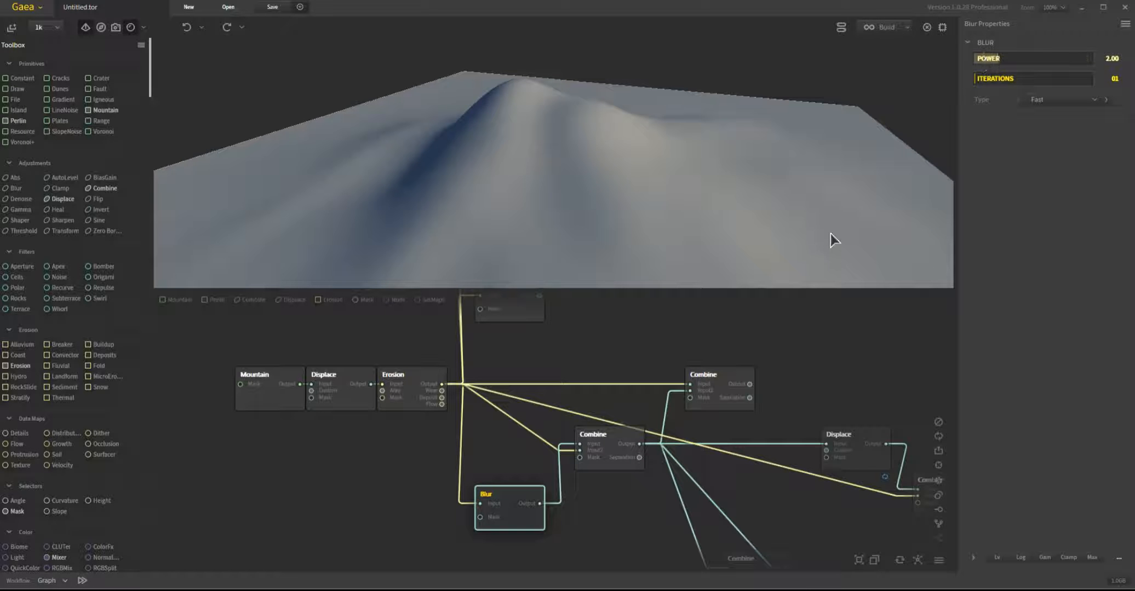
# Examine the displaced detail branch by previewing its final Combine, the Subtract Combine, the Erosion source and the Displace node
pyautogui.moveTo(816, 411); pyautogui.dragTo(691, 400, button='middle')
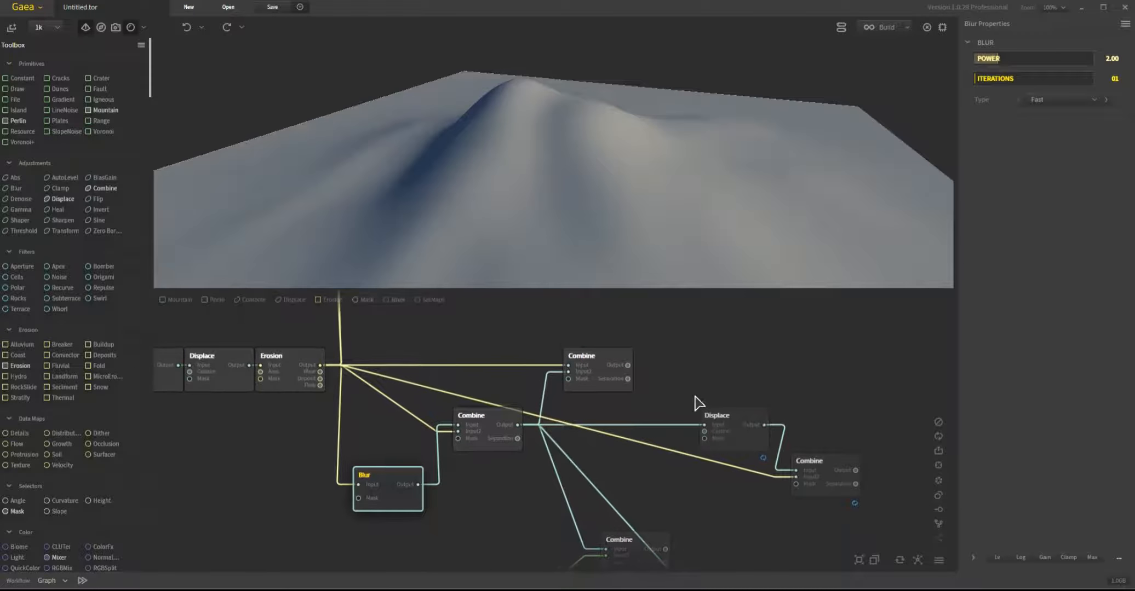
pyautogui.click(826, 481)
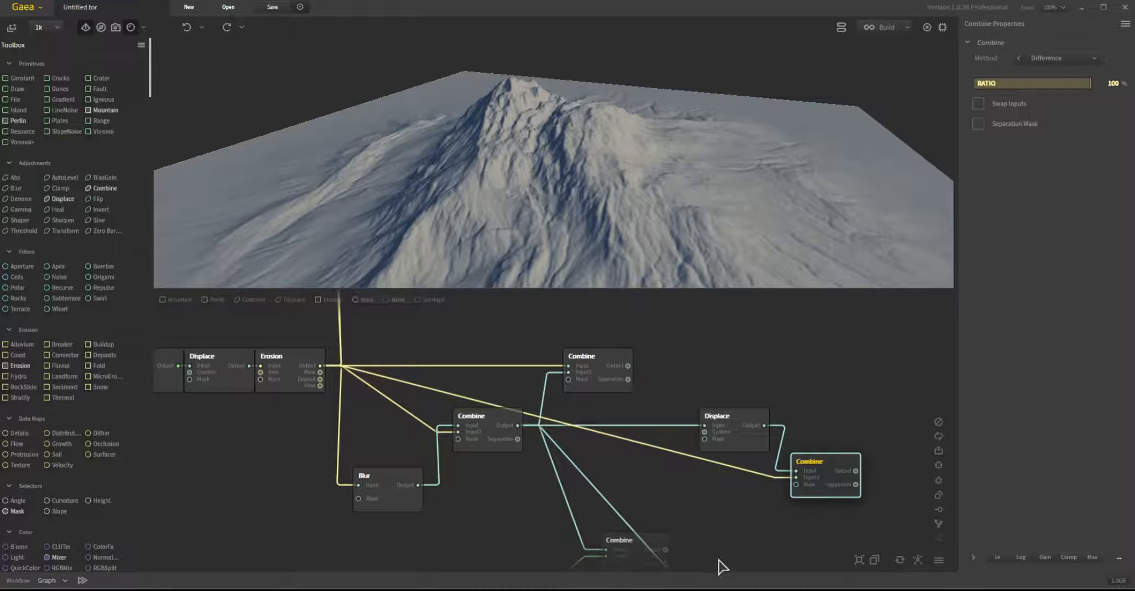
pyautogui.moveTo(620, 476); pyautogui.dragTo(651, 486, button='middle')
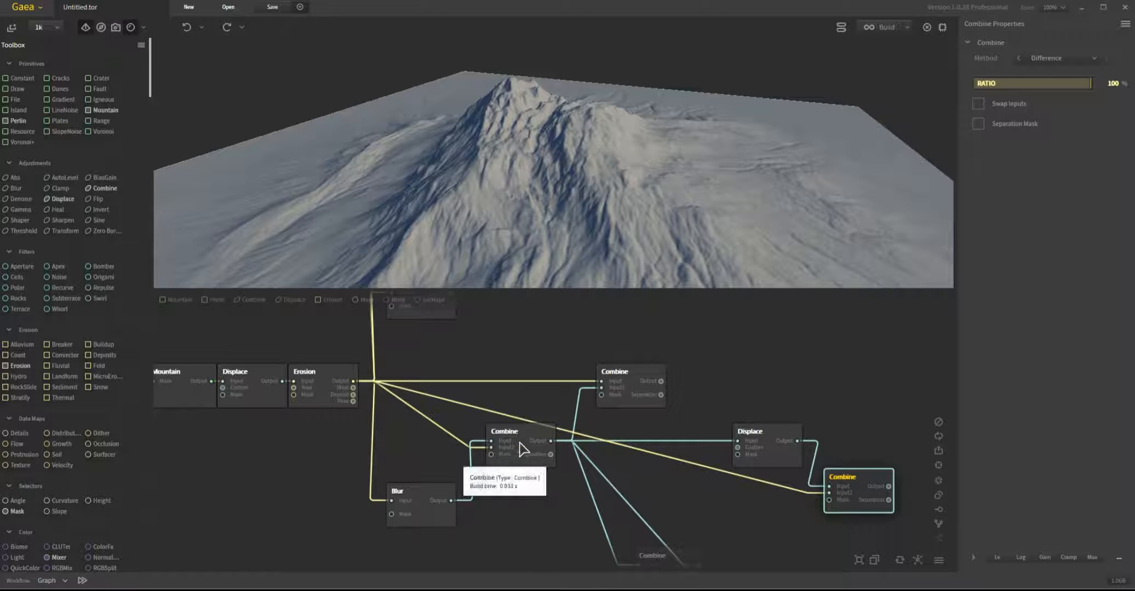
pyautogui.click(525, 459)
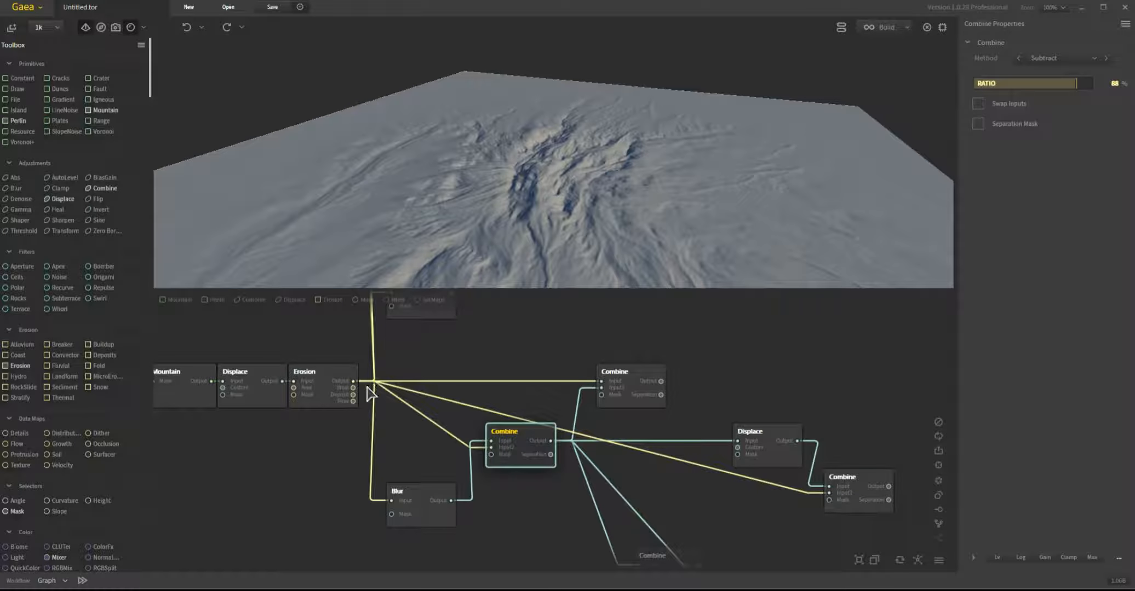
pyautogui.click(320, 386)
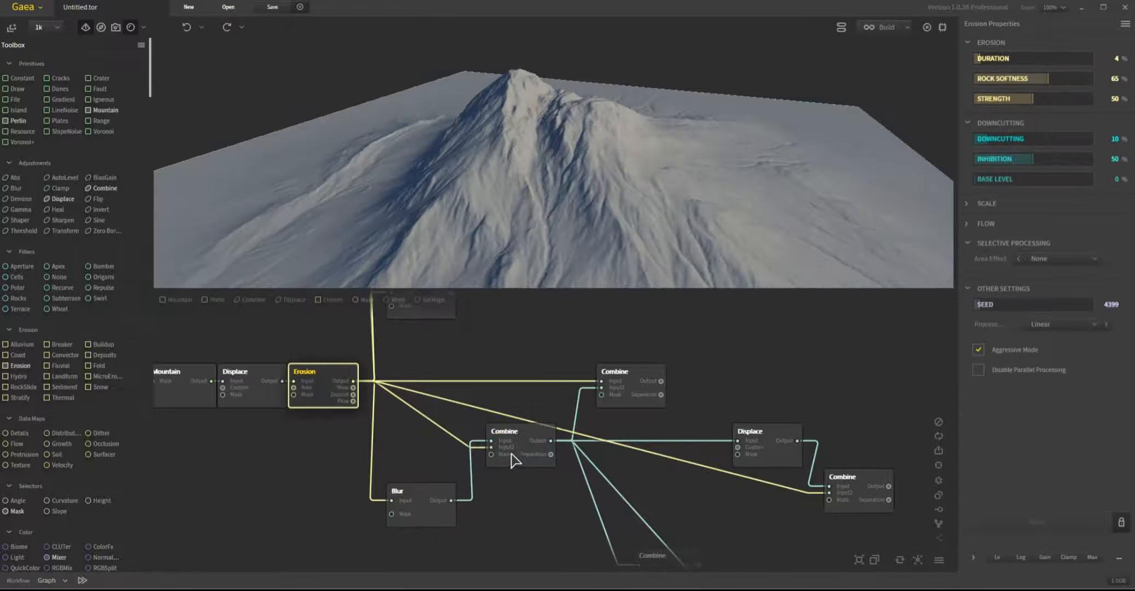
pyautogui.click(539, 469)
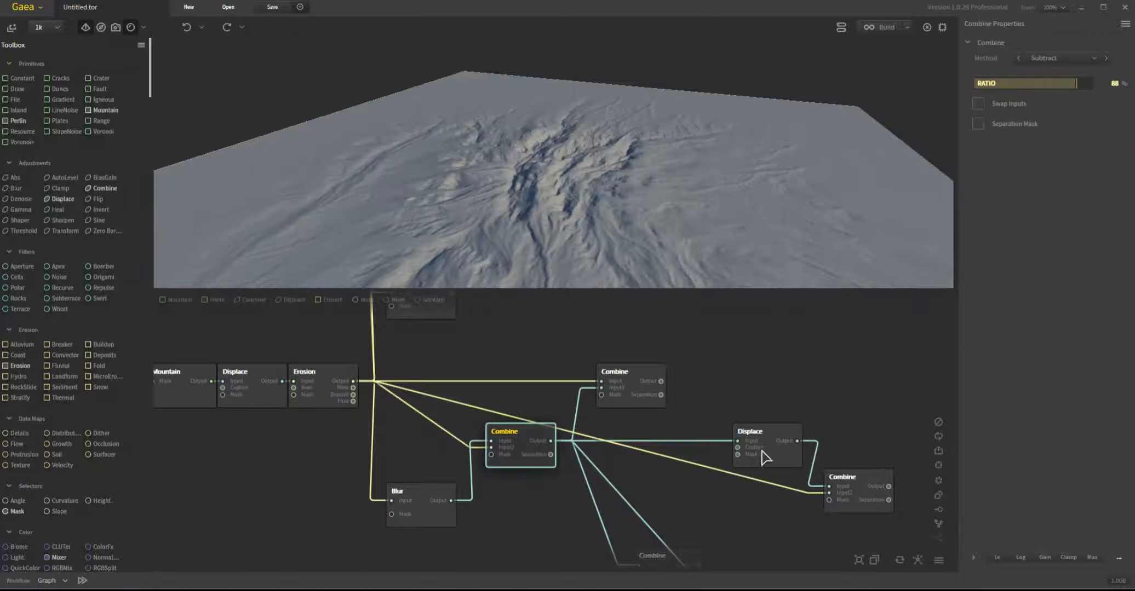
pyautogui.click(767, 458)
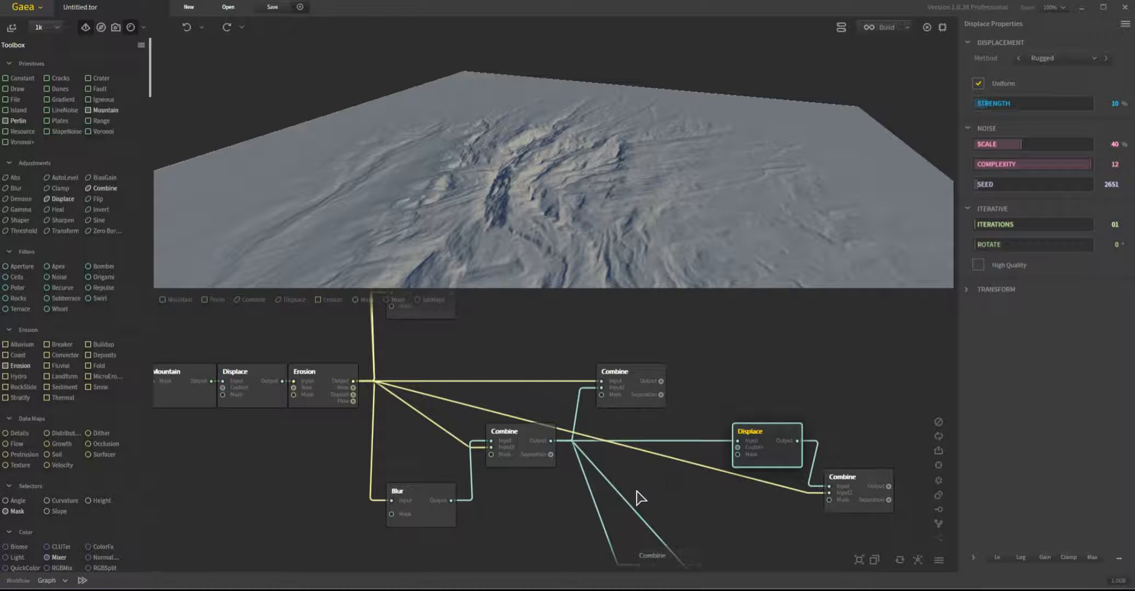
# Compare the Erosion terrain with the Difference Combine that follows the Displace node, viewing the mountain from a lower angle
pyautogui.click(334, 392)
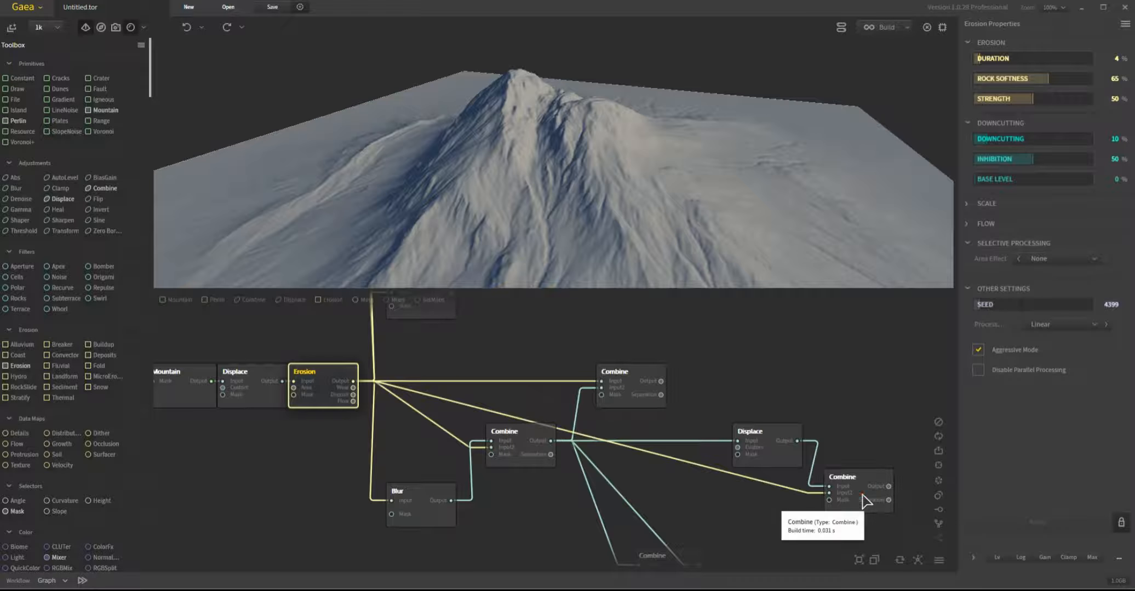
pyautogui.click(861, 495)
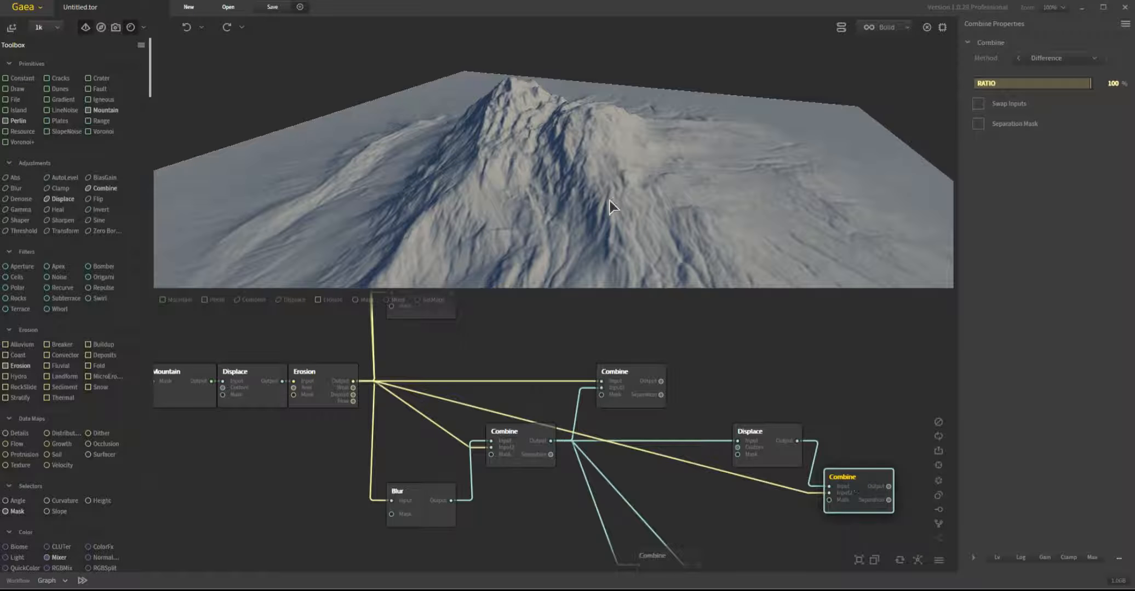
pyautogui.moveTo(638, 216)
pyautogui.mouseDown()
pyautogui.moveTo(580, 217)
pyautogui.moveTo(515, 197)
pyautogui.moveTo(650, 230)
pyautogui.moveTo(671, 222)
pyautogui.moveTo(634, 212)
pyautogui.moveTo(610, 234)
pyautogui.moveTo(629, 231)
pyautogui.mouseUp()
pyautogui.click(334, 389)
pyautogui.click(864, 489)
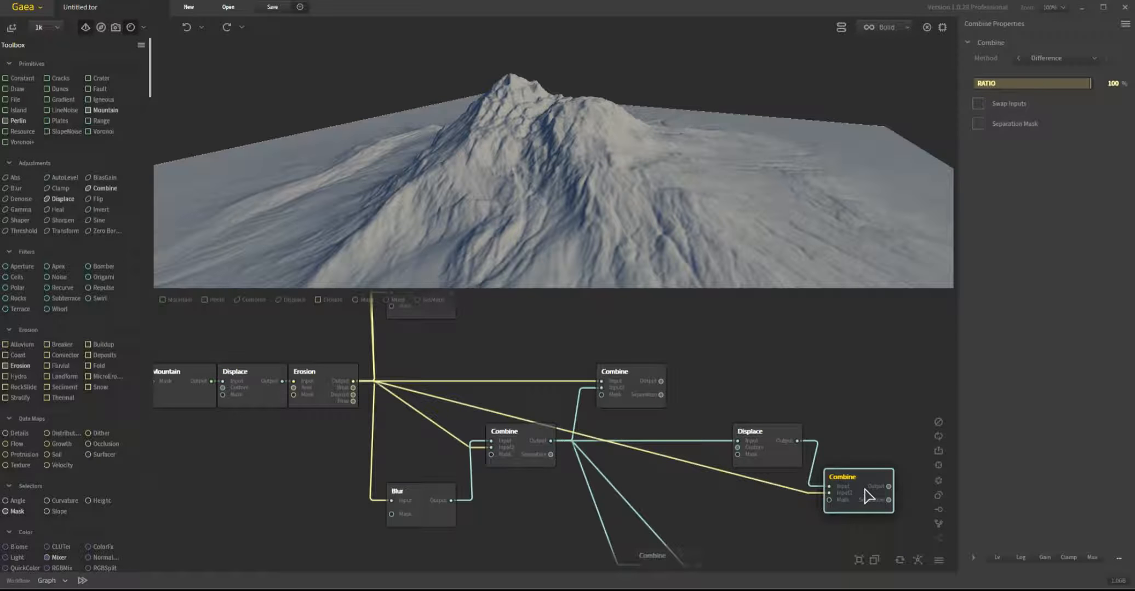
# Preview the second Mountain node and examine the Difference Combine that adds the extracted detail directly to it
pyautogui.moveTo(583, 503); pyautogui.dragTo(536, 404, button='middle')
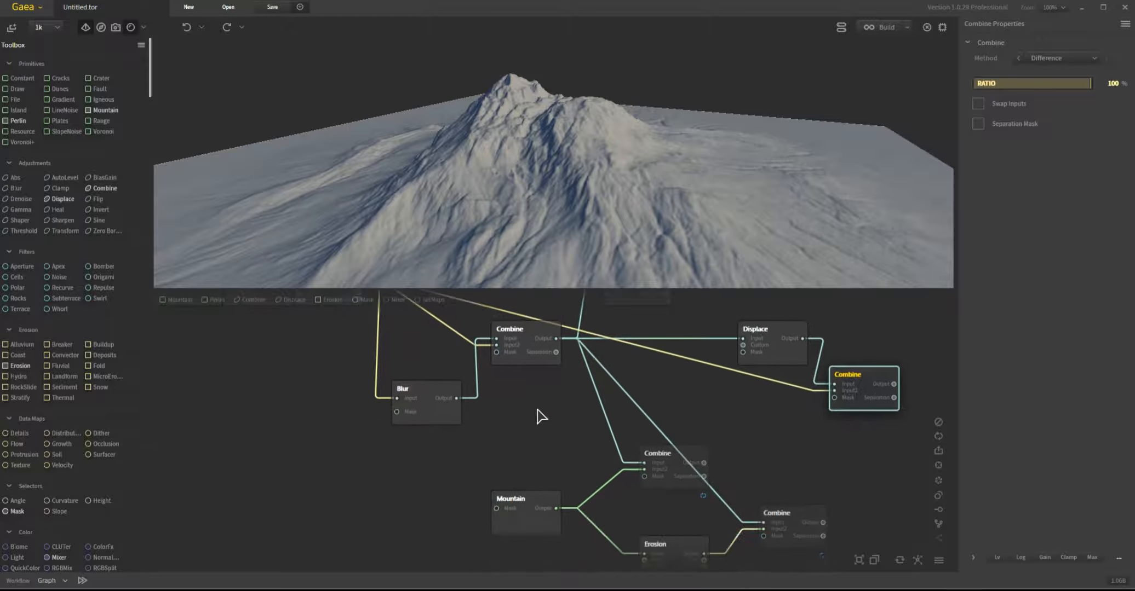
pyautogui.click(539, 512)
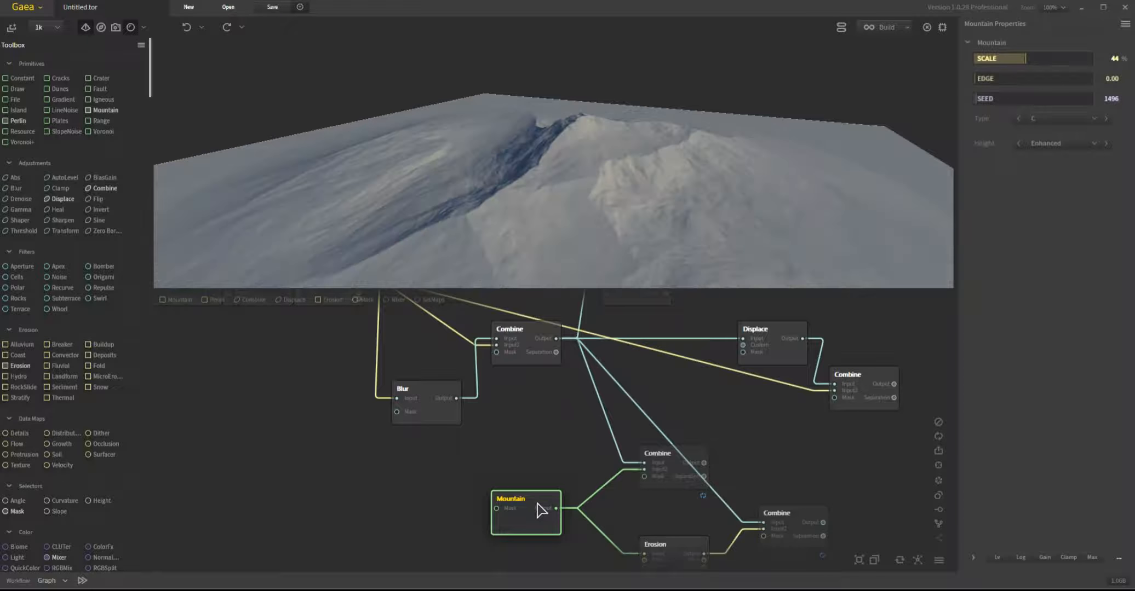
pyautogui.click(692, 485)
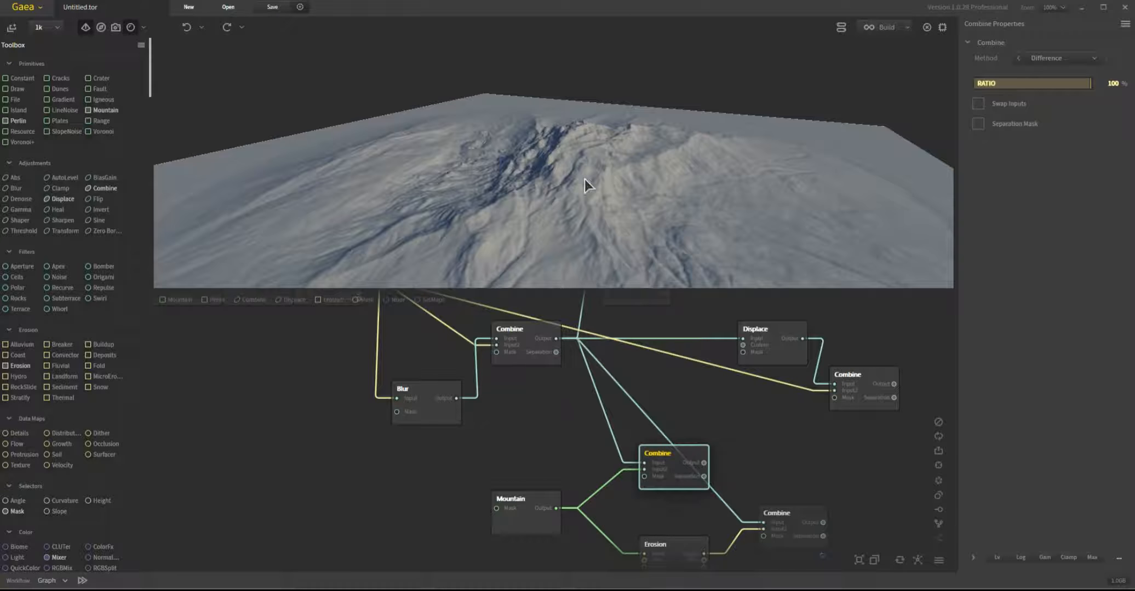
pyautogui.moveTo(629, 229); pyautogui.dragTo(616, 248)
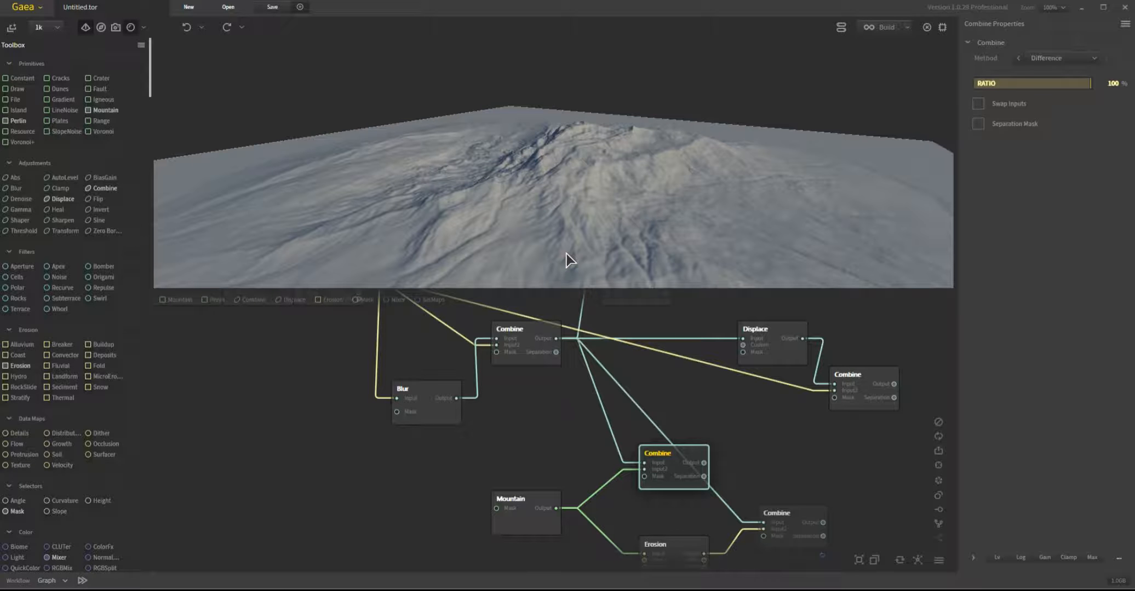
pyautogui.moveTo(585, 213)
pyautogui.mouseDown()
pyautogui.moveTo(633, 228)
pyautogui.moveTo(583, 229)
pyautogui.mouseUp()
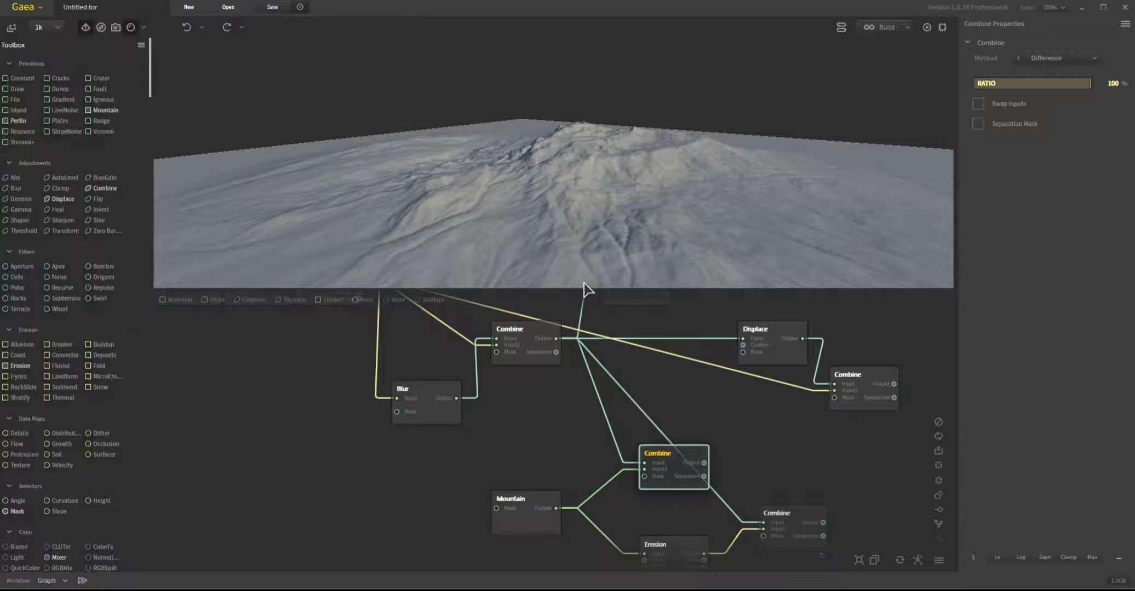
# Compare the second Mountain and its Erosion node with the Difference Combine fed directly by that Mountain
pyautogui.click(692, 556)
pyautogui.click(542, 525)
pyautogui.click(679, 549)
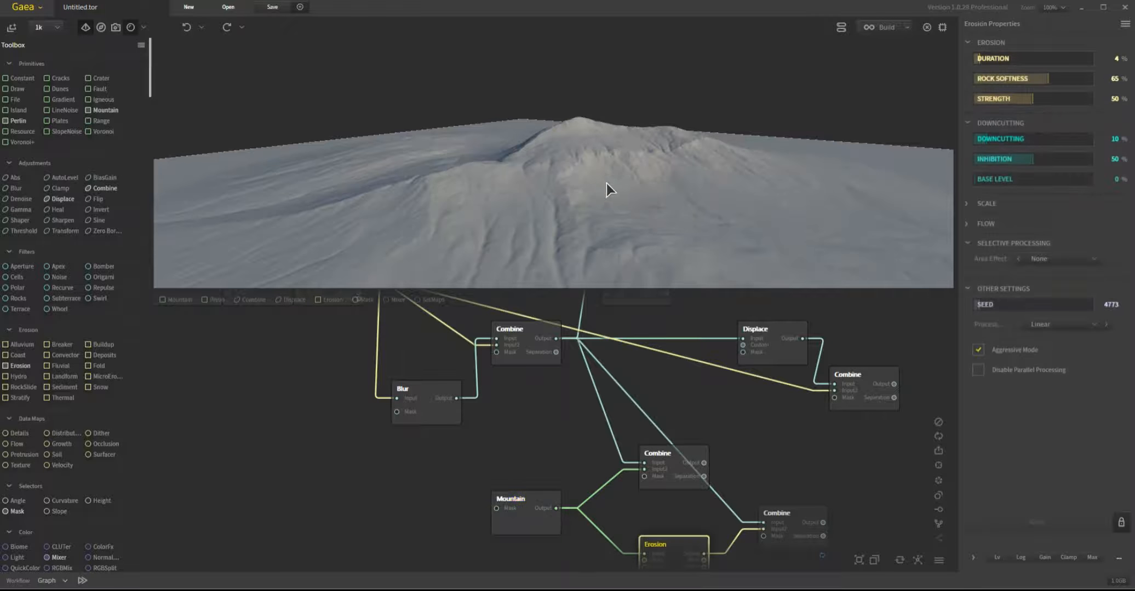
pyautogui.moveTo(627, 210); pyautogui.dragTo(622, 252)
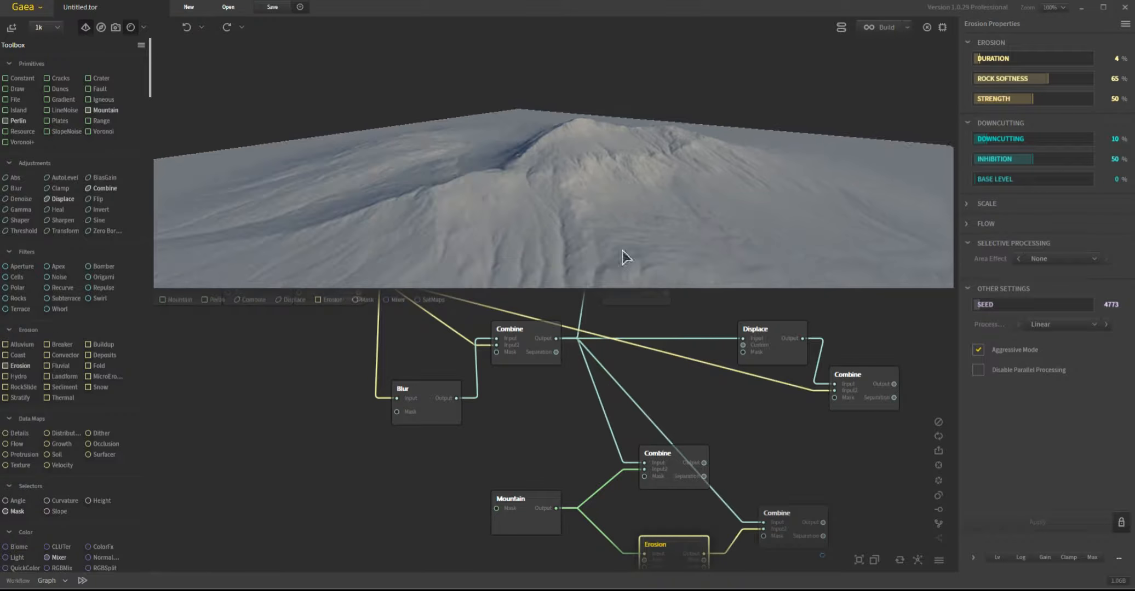
pyautogui.click(674, 465)
pyautogui.moveTo(656, 217); pyautogui.dragTo(616, 212)
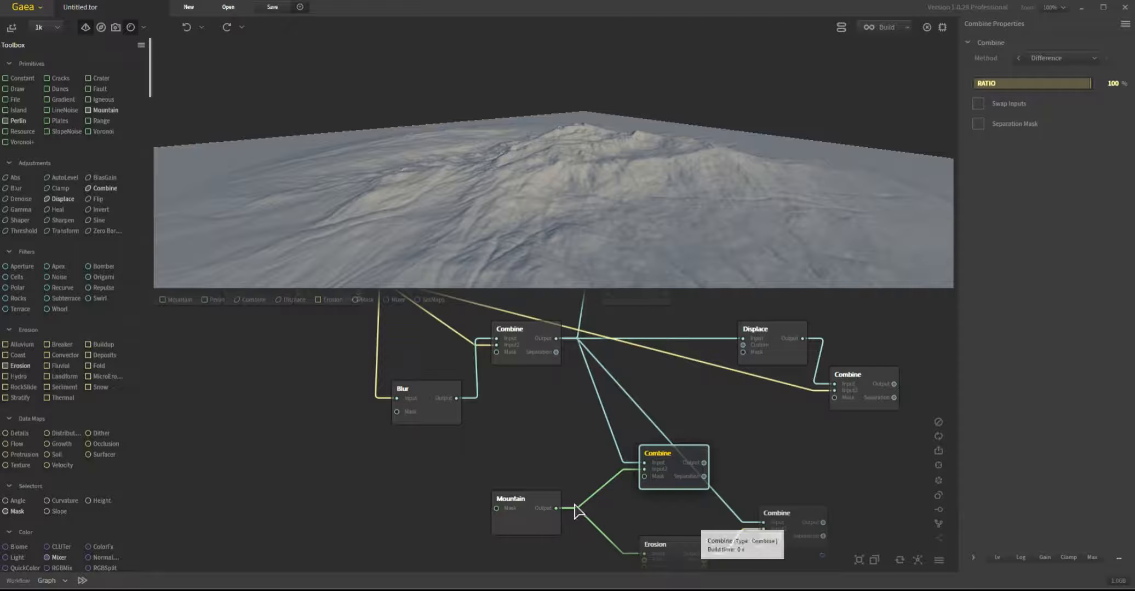
# Compare the second Mountain and its Erosion with the Difference Combine that blends the eroded version with the extracted detail
pyautogui.click(552, 523)
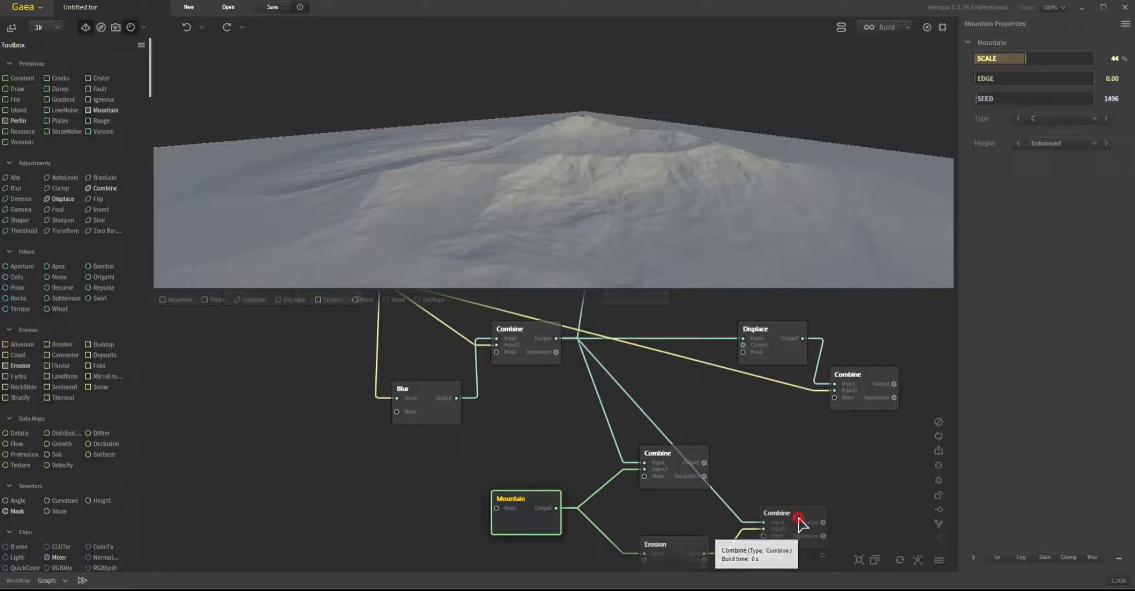
pyautogui.click(800, 529)
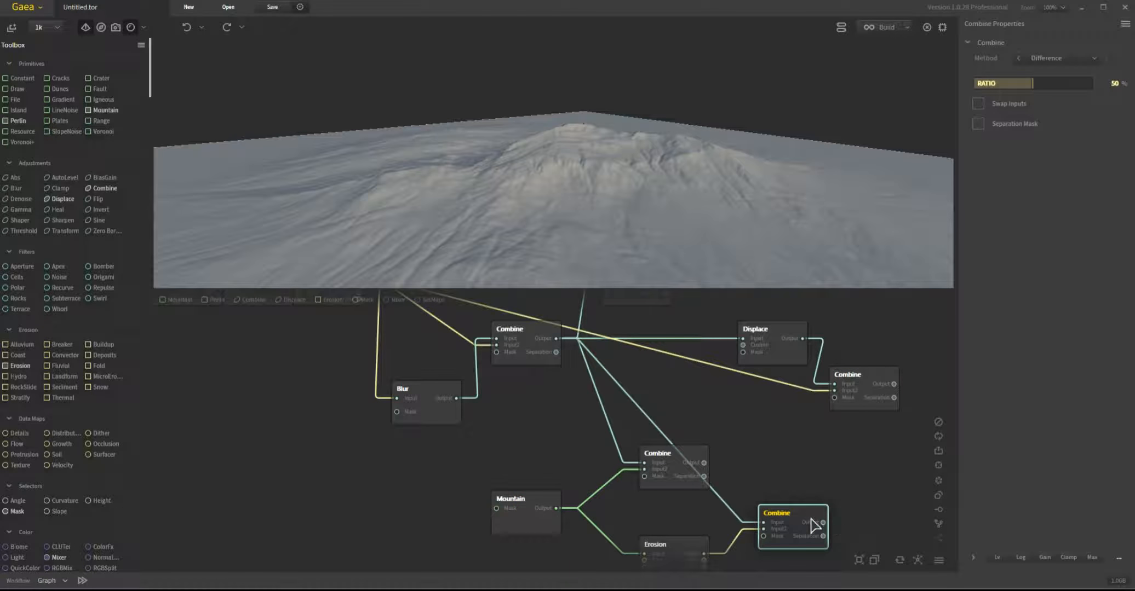
pyautogui.click(668, 547)
pyautogui.click(804, 532)
pyautogui.moveTo(626, 251); pyautogui.dragTo(726, 220)
pyautogui.moveTo(748, 199); pyautogui.dragTo(711, 226)
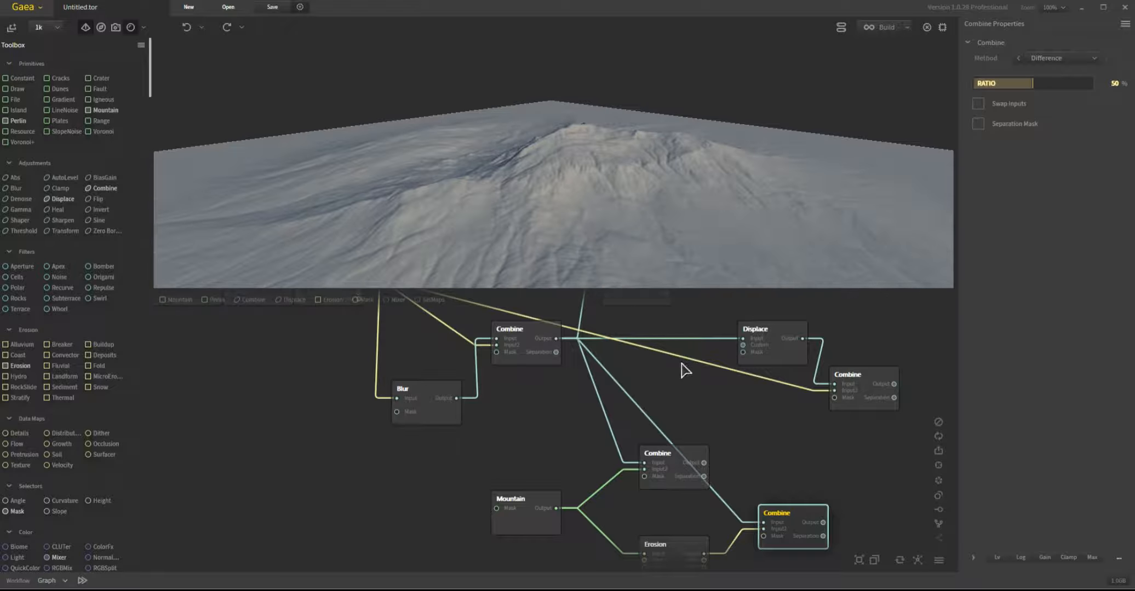
pyautogui.moveTo(680, 402); pyautogui.dragTo(773, 449, button='middle')
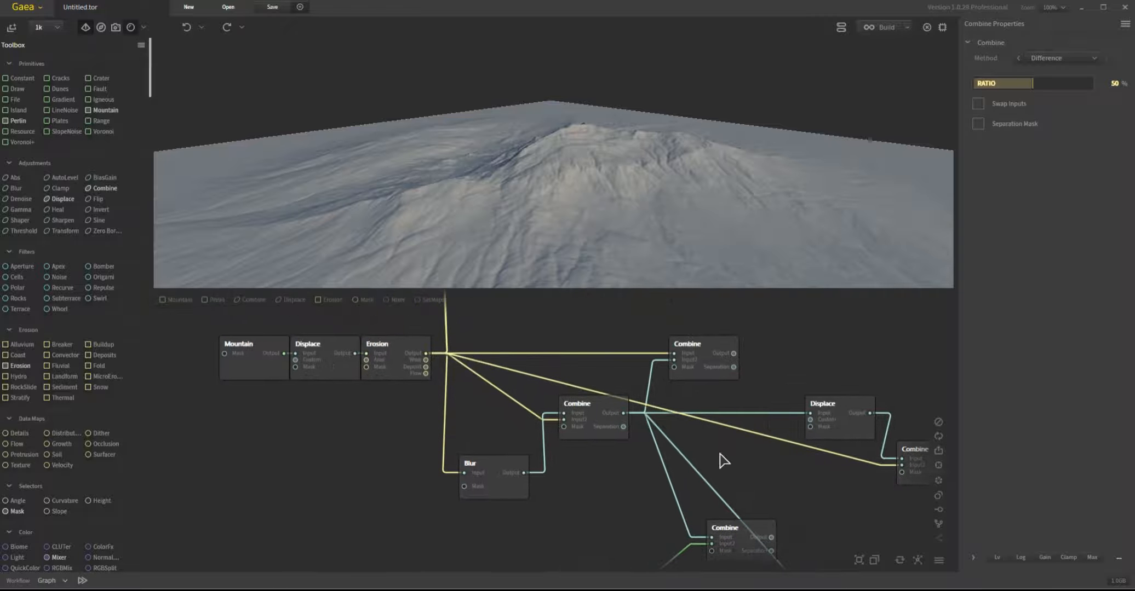
# Lower the Blur node's Power to 0.84 and finally to 0.39, orbiting the mountain to inspect the softer blur
pyautogui.click(526, 494)
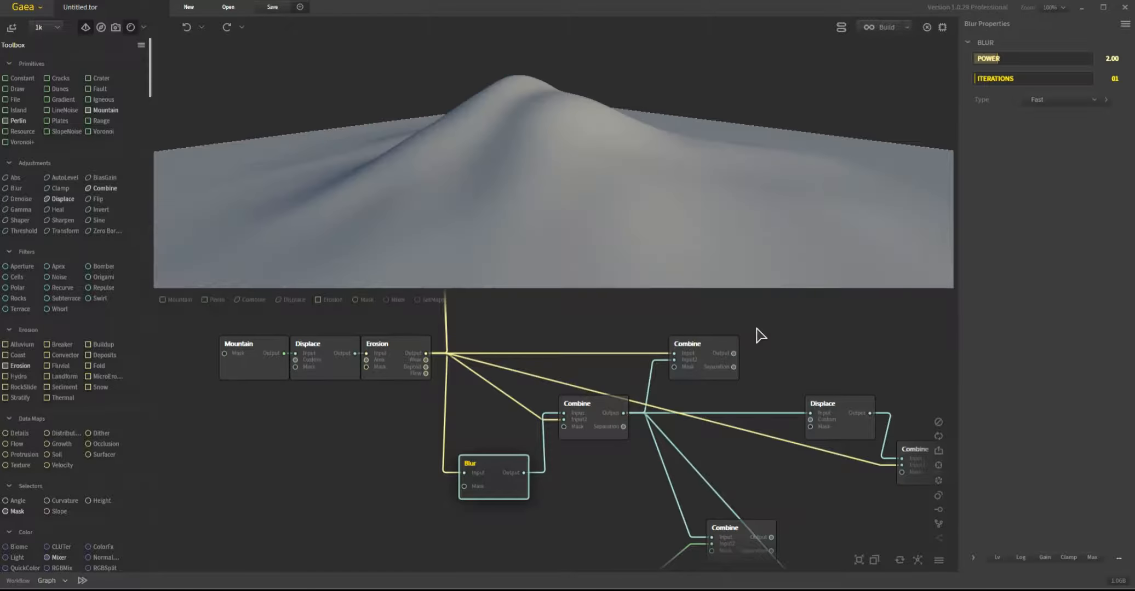
pyautogui.click(983, 60)
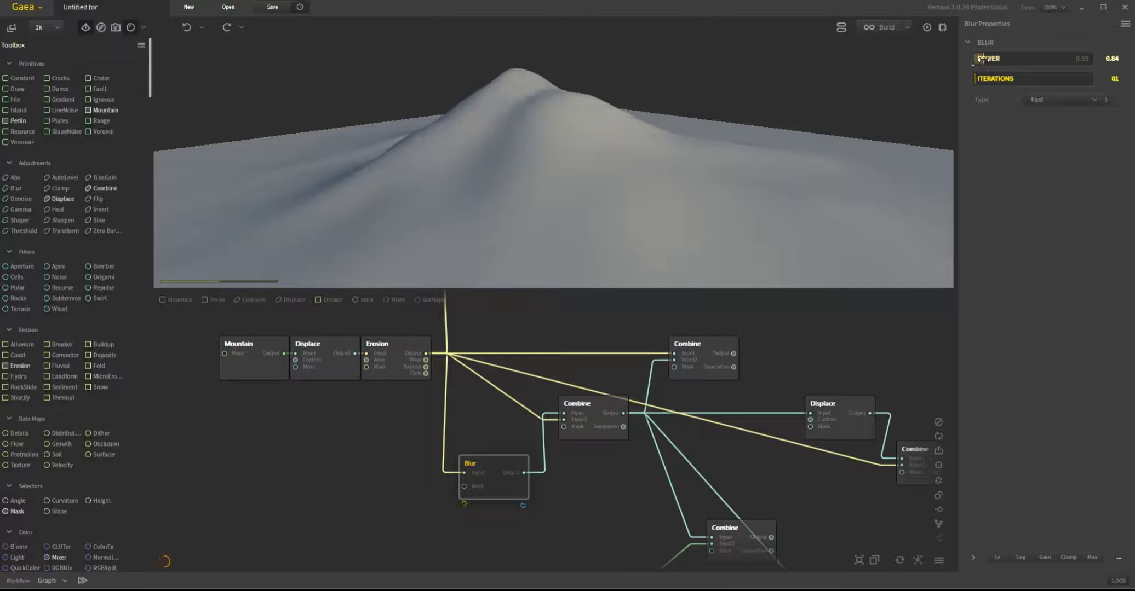
pyautogui.moveTo(597, 200); pyautogui.dragTo(538, 246)
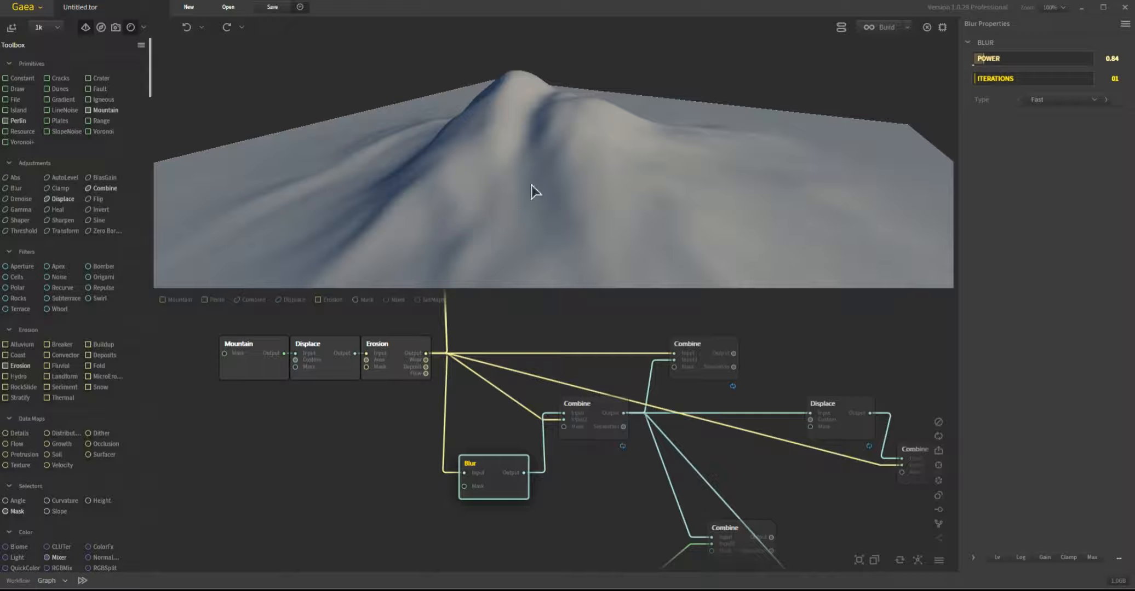
pyautogui.click(978, 59)
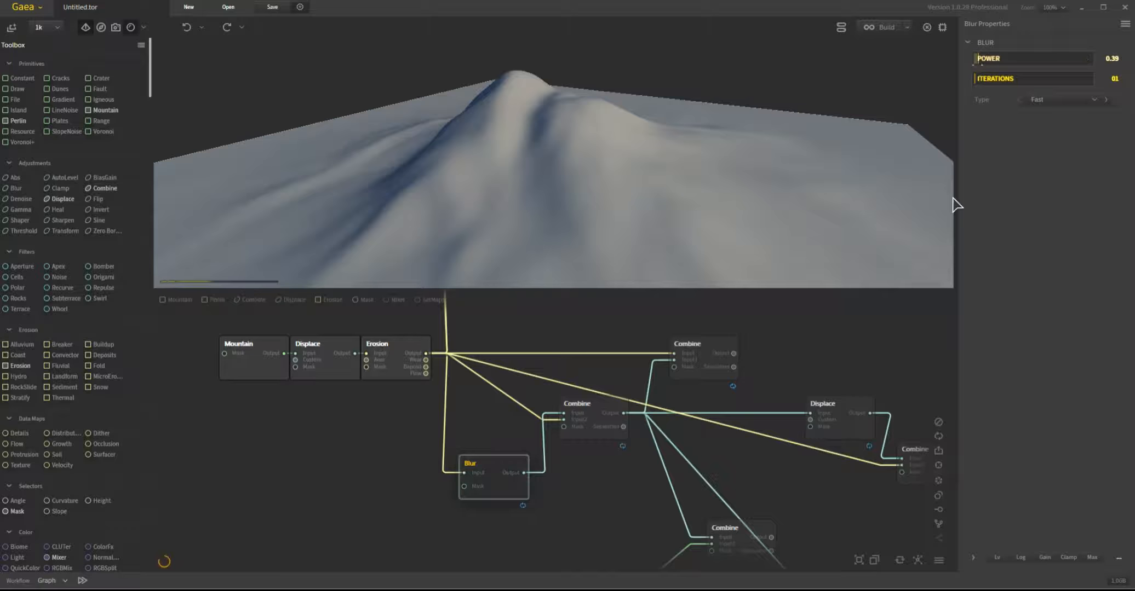
pyautogui.moveTo(562, 259); pyautogui.dragTo(529, 229)
# Preview the first Erosion and Blur nodes, and set the Subtract Combine's ratio to 97%
pyautogui.click(397, 363)
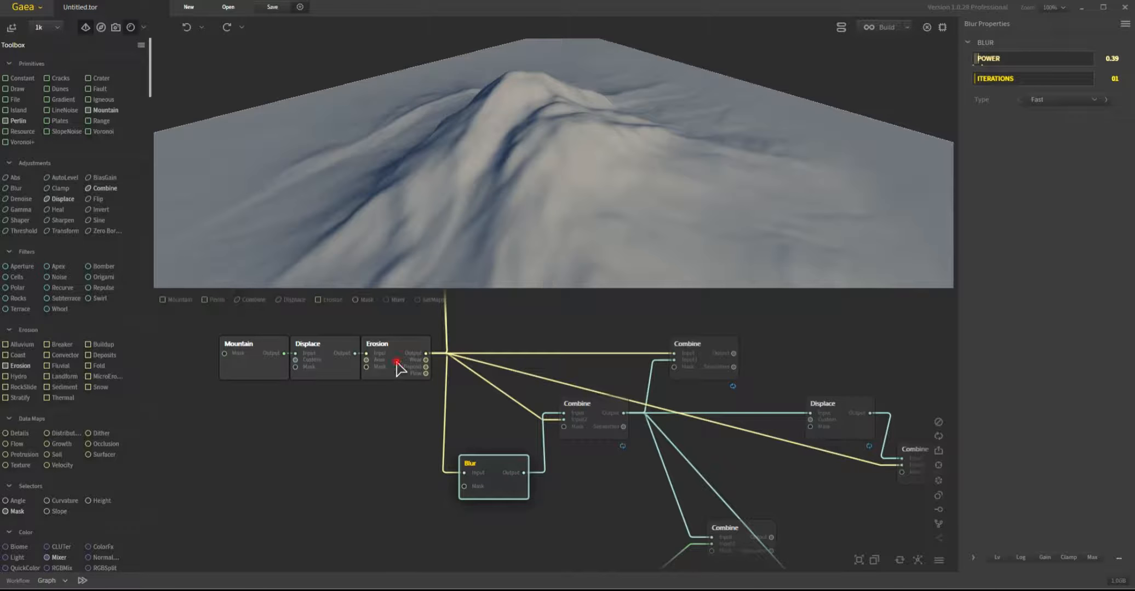
pyautogui.click(500, 483)
pyautogui.click(604, 406)
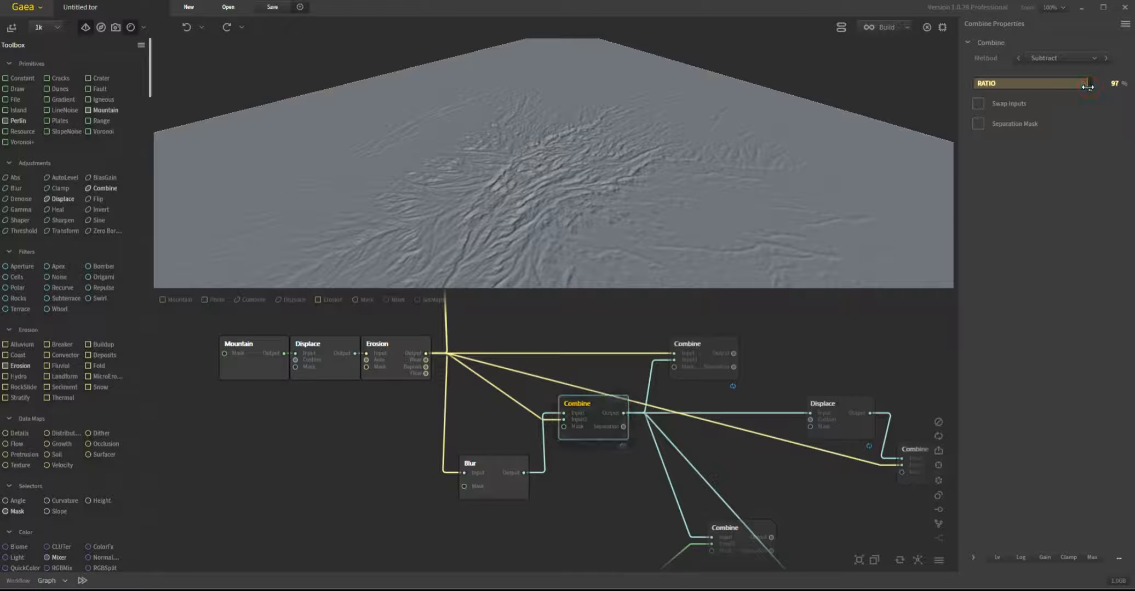
# Compare the first Erosion terrain with the Difference Combine that adds the extracted detail straight back to it
pyautogui.click(692, 375)
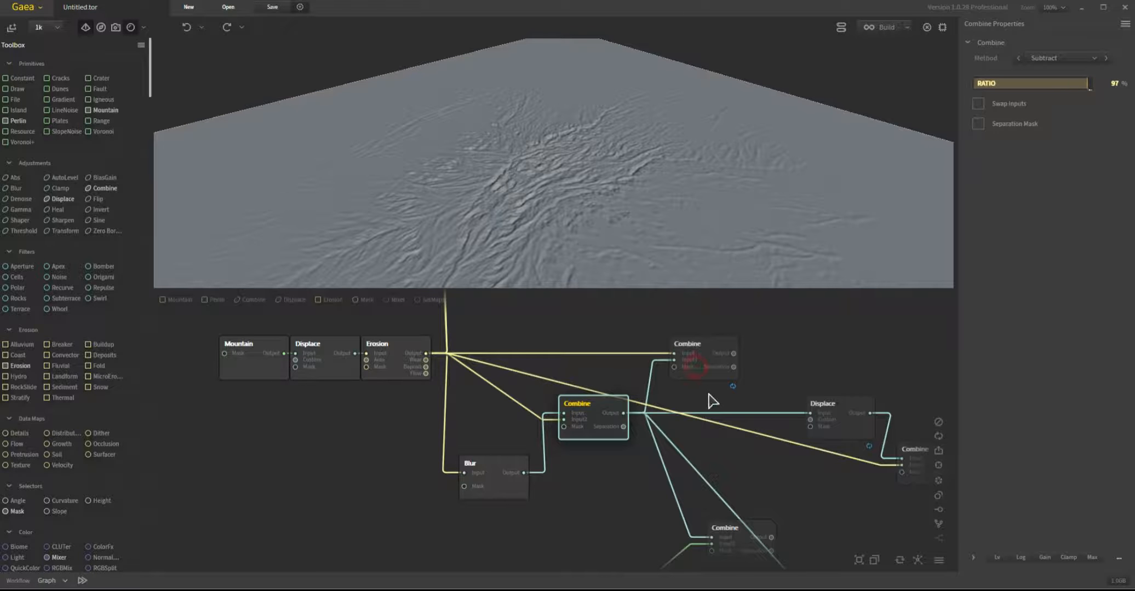
pyautogui.click(404, 372)
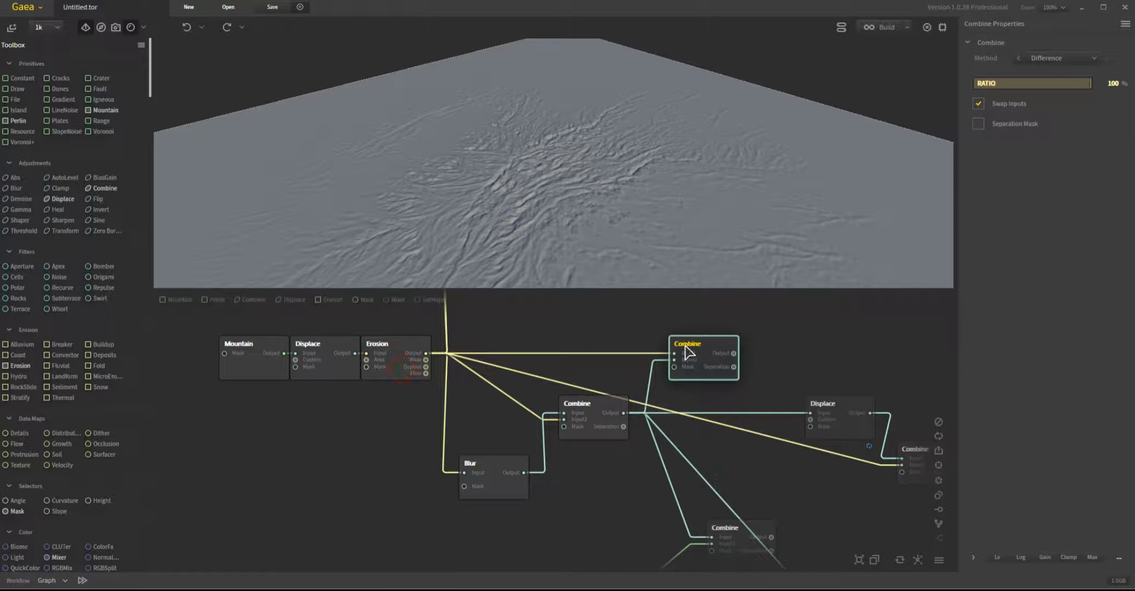
pyautogui.click(716, 363)
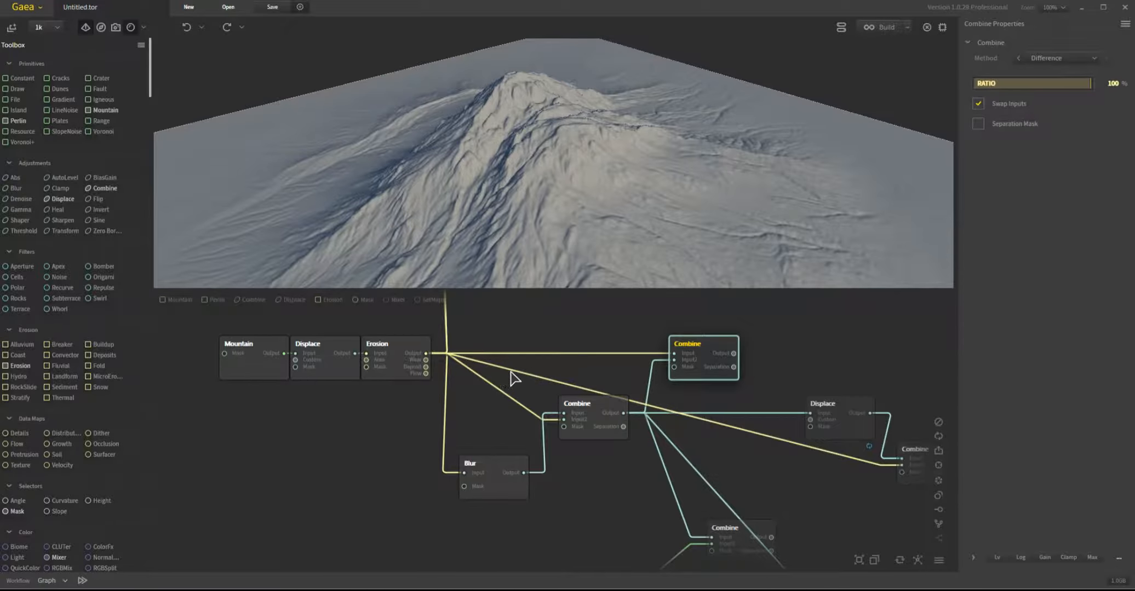
pyautogui.moveTo(494, 195); pyautogui.dragTo(527, 219)
pyautogui.click(408, 355)
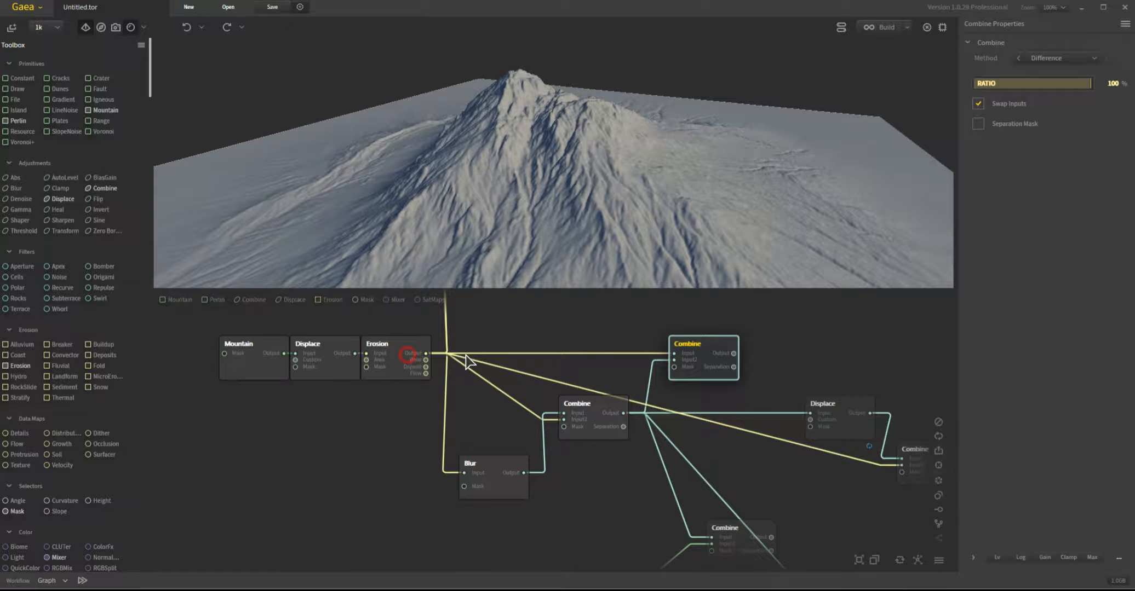
pyautogui.click(702, 362)
pyautogui.moveTo(661, 235)
pyautogui.mouseDown()
pyautogui.moveTo(611, 222)
pyautogui.moveTo(679, 228)
pyautogui.moveTo(660, 239)
pyautogui.mouseUp()
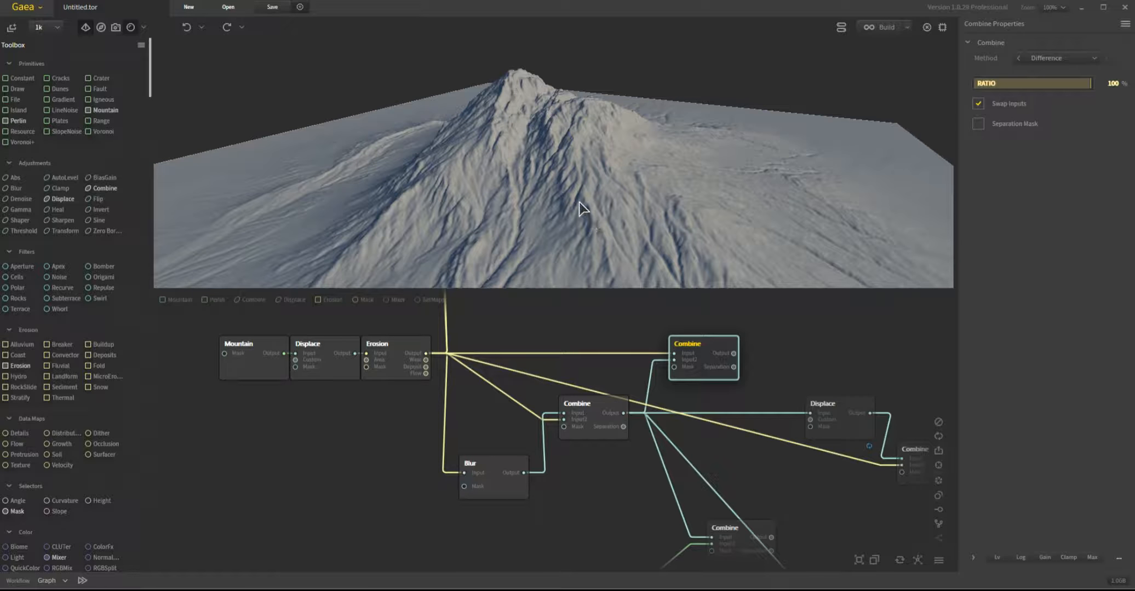
# Preview the Sharpen node and compare its terrain with the first Erosion node
pyautogui.moveTo(533, 387); pyautogui.dragTo(542, 448)
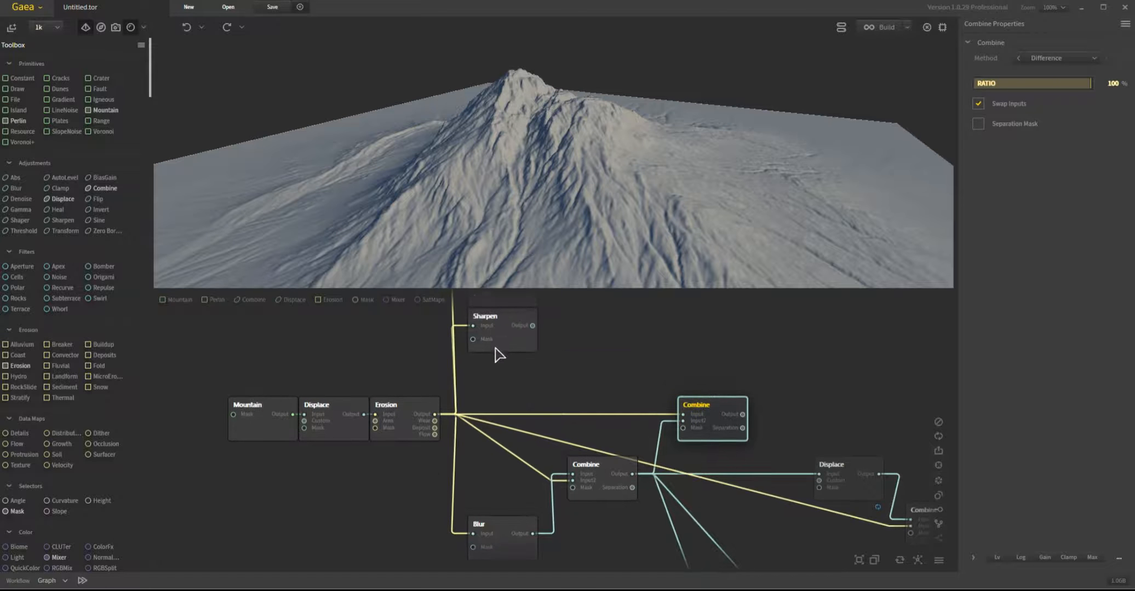
pyautogui.click(497, 337)
pyautogui.moveTo(781, 435); pyautogui.dragTo(749, 385, button='middle')
pyautogui.click(367, 359)
# Preview the Displace node on the extracted detail and the Difference Combine that follows it
pyautogui.click(826, 434)
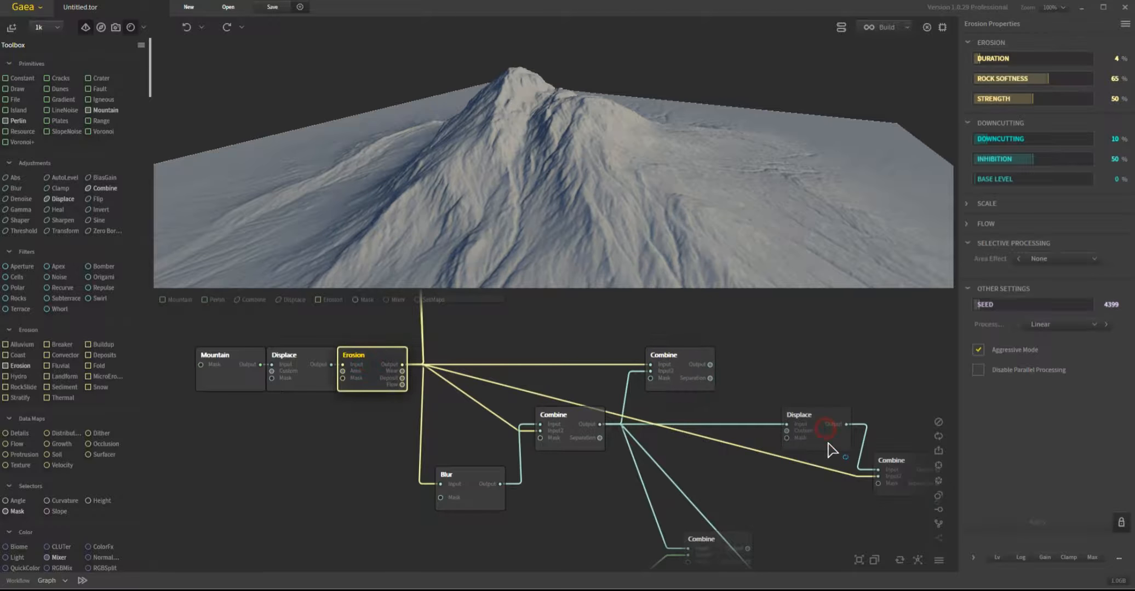
pyautogui.moveTo(799, 489); pyautogui.dragTo(727, 477, button='middle')
pyautogui.click(833, 460)
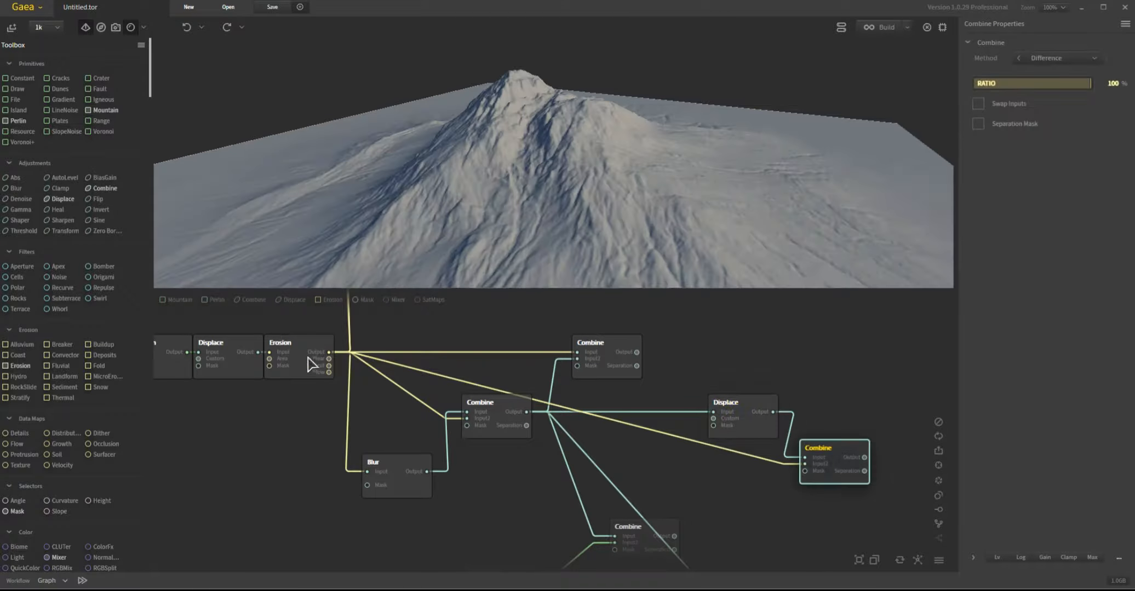
pyautogui.click(835, 460)
# Compare the second Mountain with the Difference Combine that adds the extracted detail directly to it
pyautogui.moveTo(656, 467); pyautogui.dragTo(688, 407, button='middle')
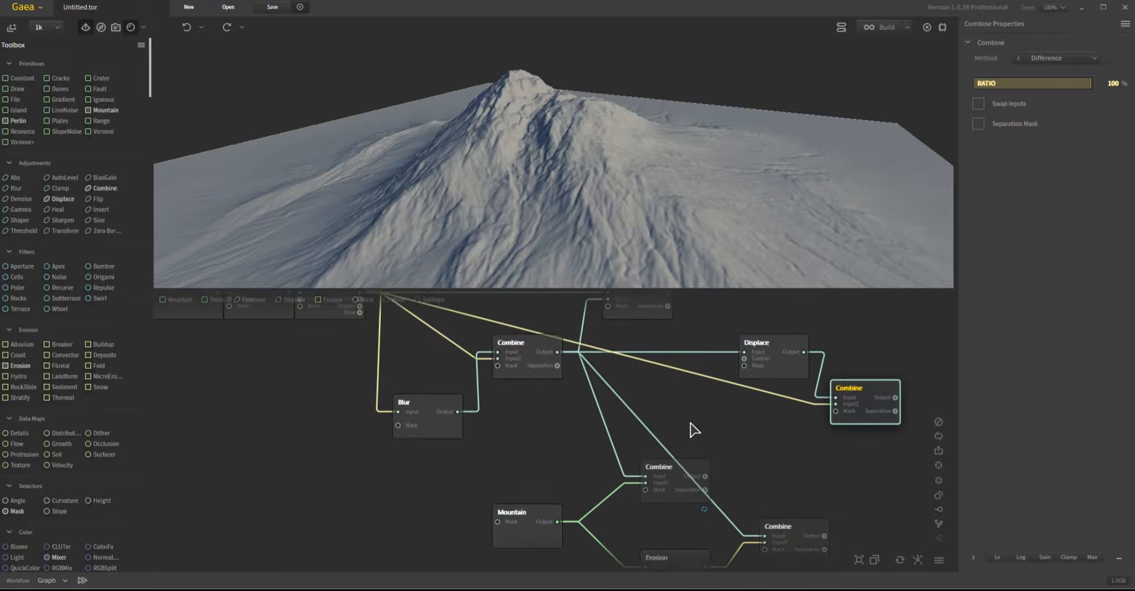
pyautogui.click(680, 496)
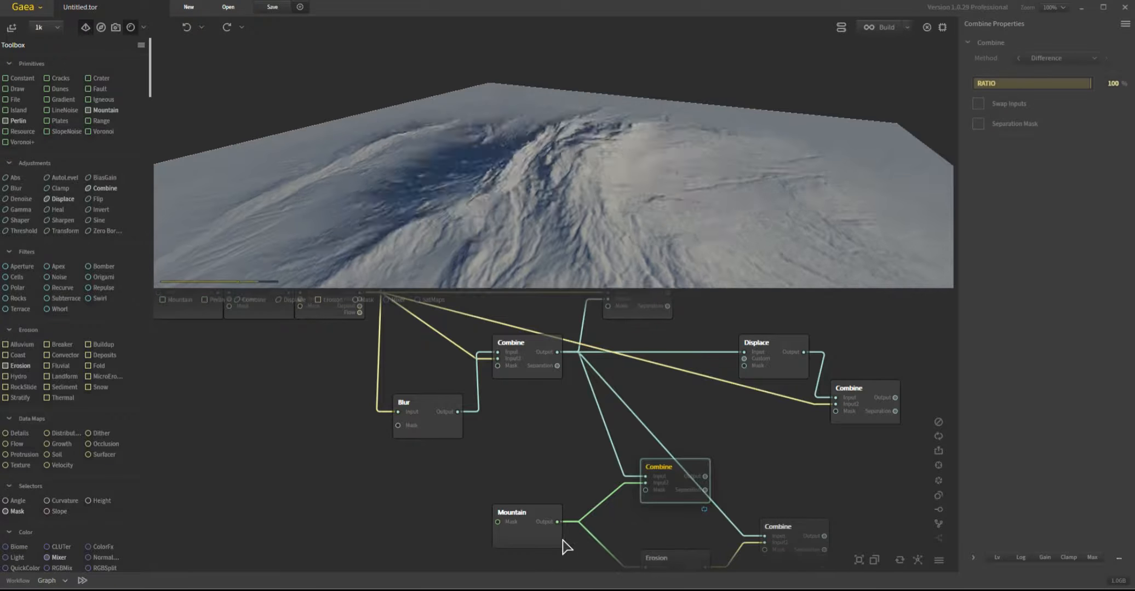
pyautogui.click(541, 534)
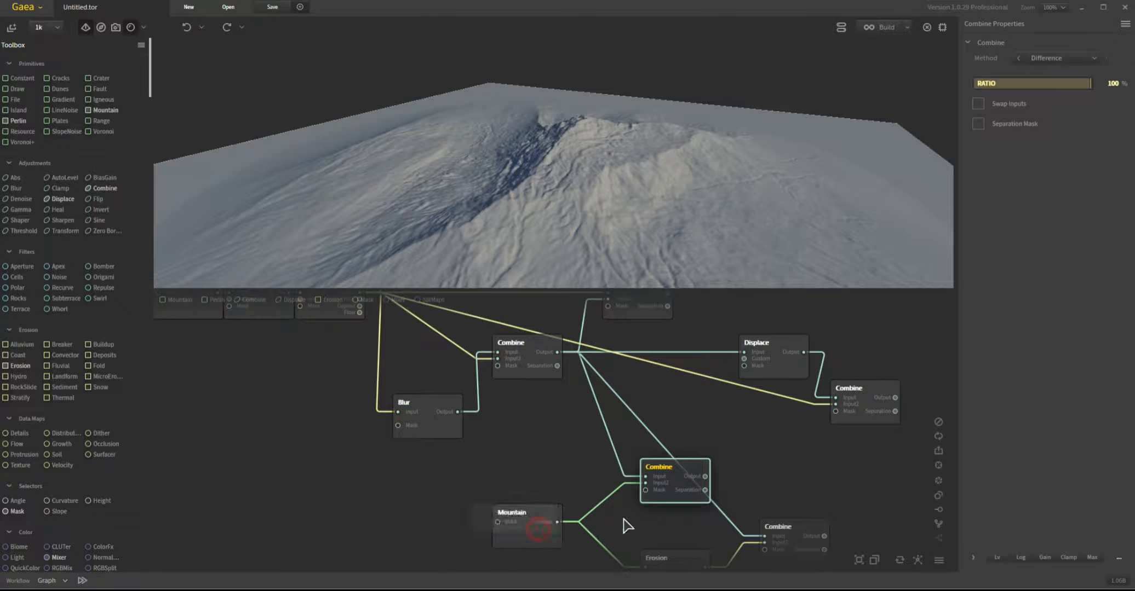
pyautogui.click(681, 495)
pyautogui.moveTo(640, 181); pyautogui.dragTo(634, 203)
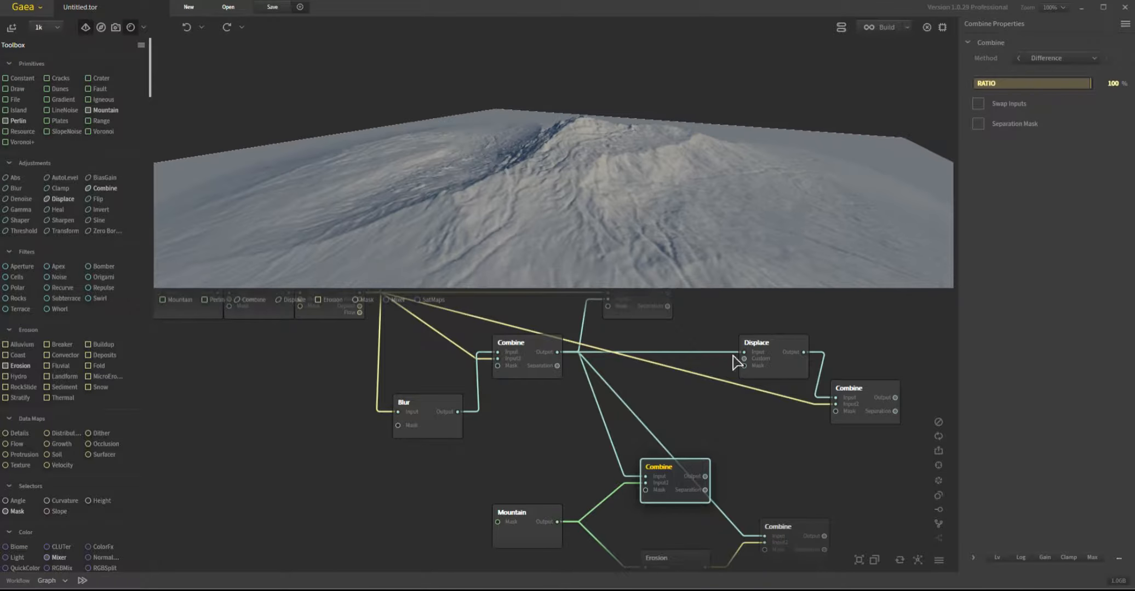
# Compare the second Mountain's Erosion node with the Difference Combine that blends it with the extracted detail
pyautogui.moveTo(843, 516); pyautogui.dragTo(811, 465)
pyautogui.click(645, 508)
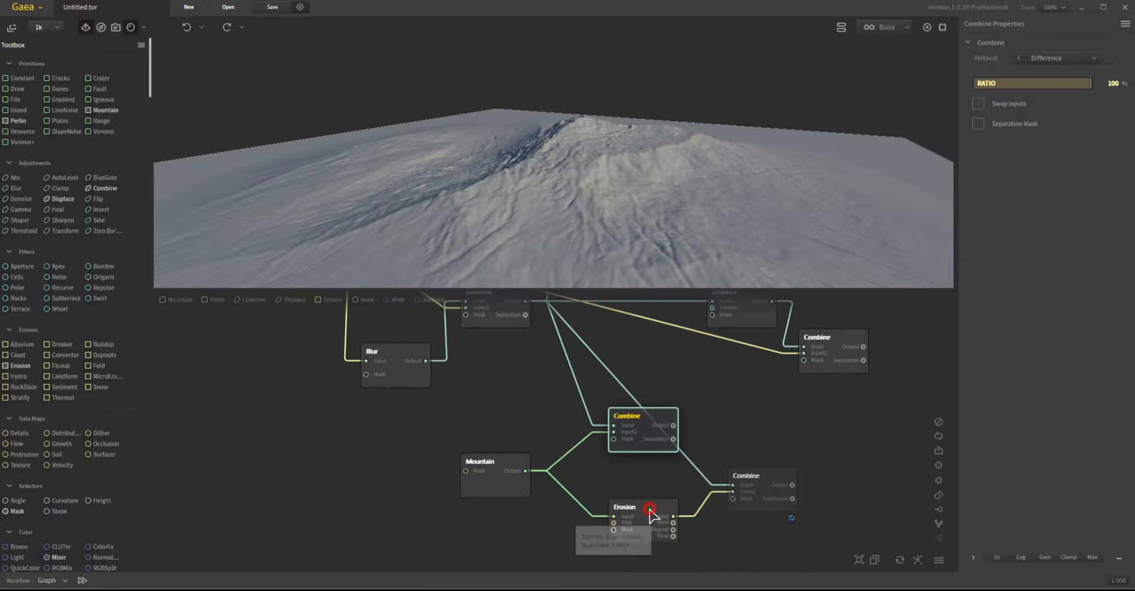
pyautogui.click(769, 487)
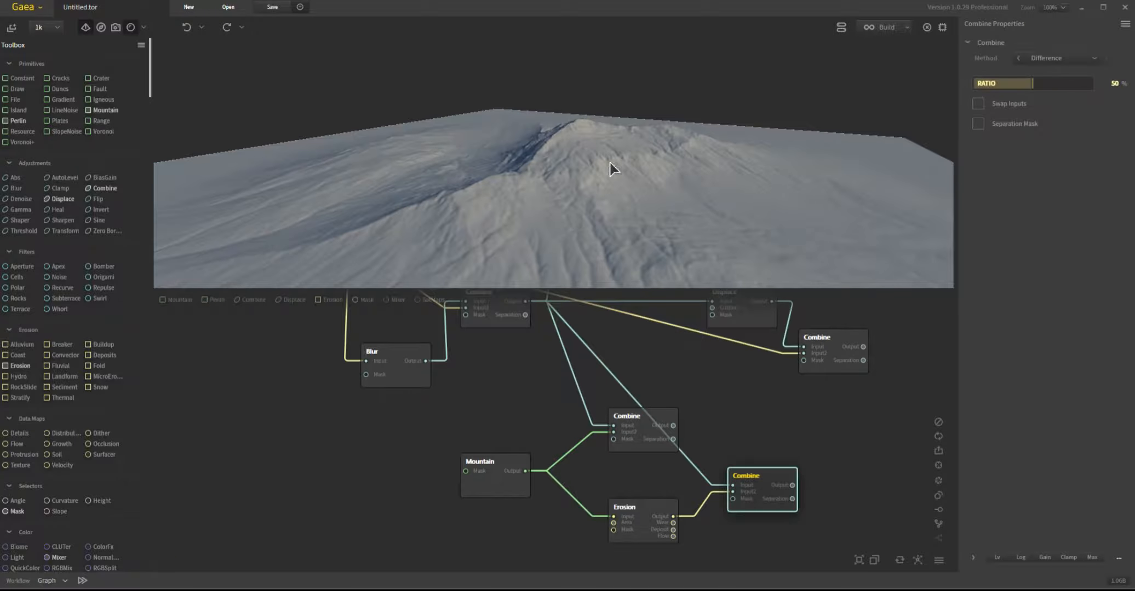
pyautogui.moveTo(641, 246); pyautogui.dragTo(599, 236)
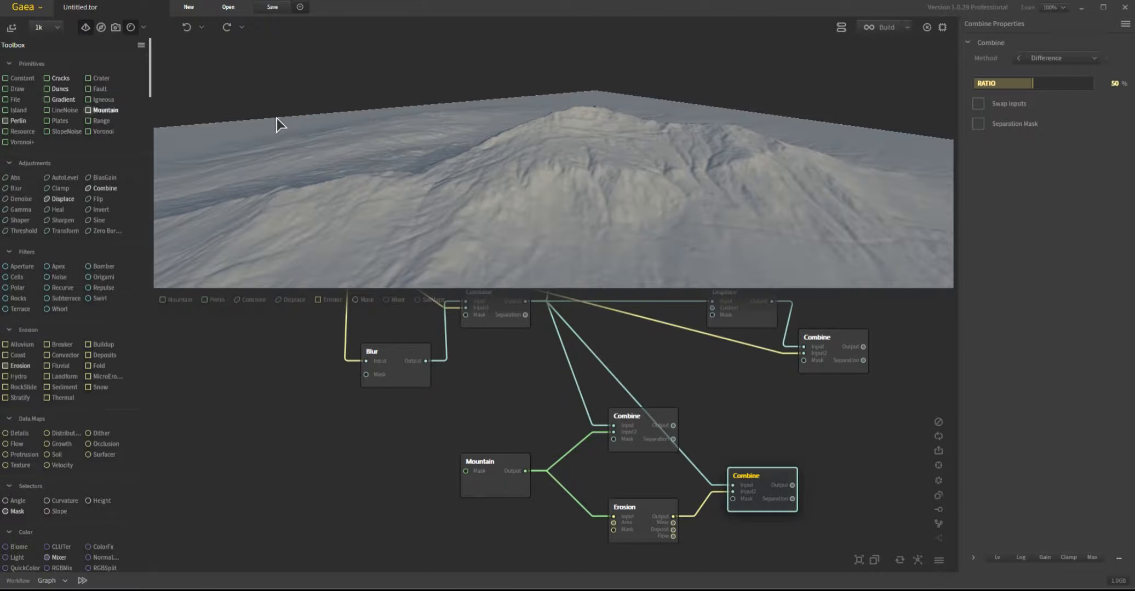
pyautogui.moveTo(507, 185)
pyautogui.mouseDown()
pyautogui.moveTo(539, 193)
pyautogui.moveTo(633, 154)
pyautogui.moveTo(737, 157)
pyautogui.moveTo(525, 194)
pyautogui.mouseUp()
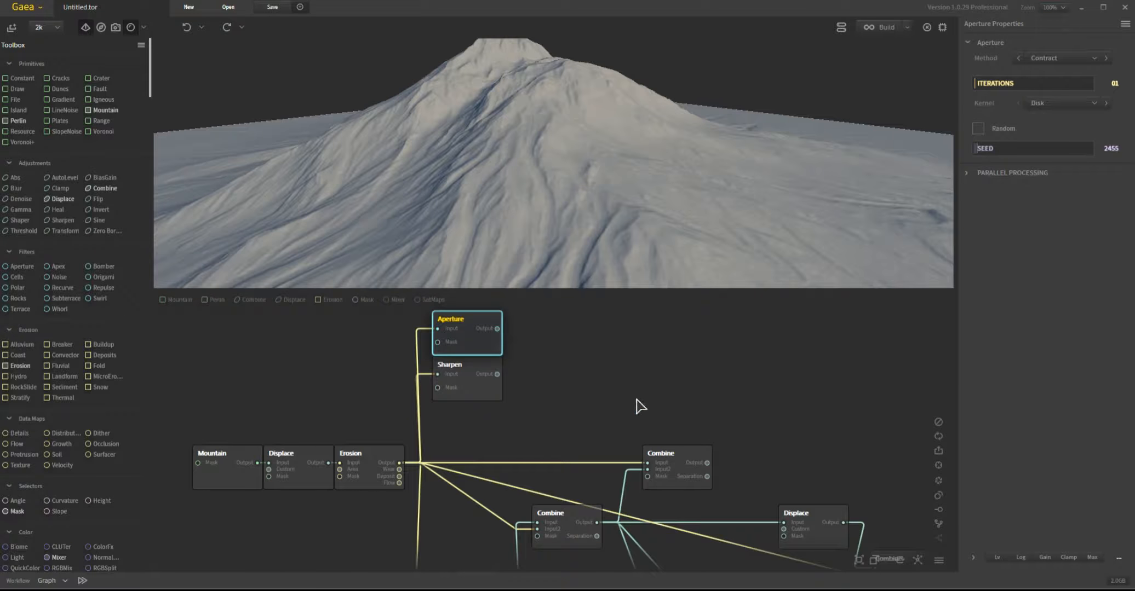
# Compare the first Erosion terrain with its Aperture and Sharpen versions at 2k resolution
pyautogui.click(392, 484)
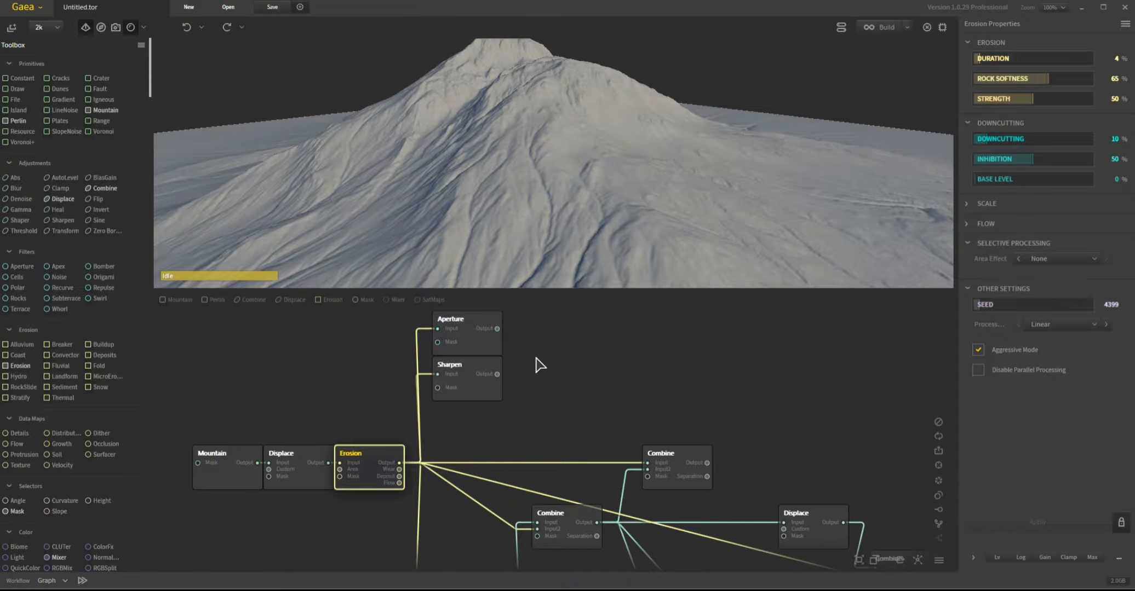
pyautogui.click(481, 335)
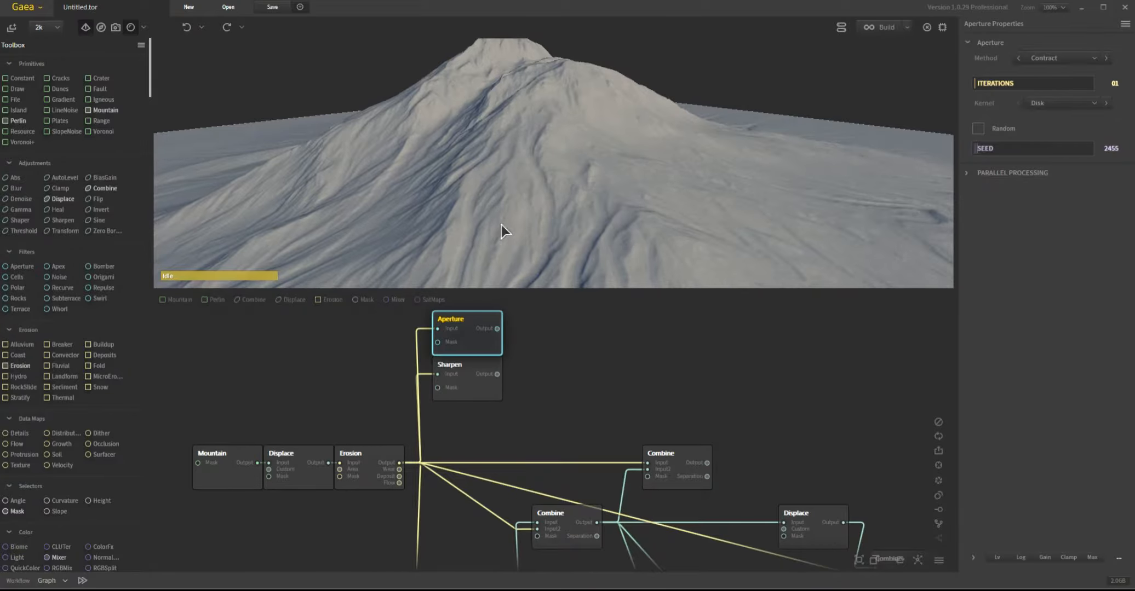
pyautogui.click(476, 388)
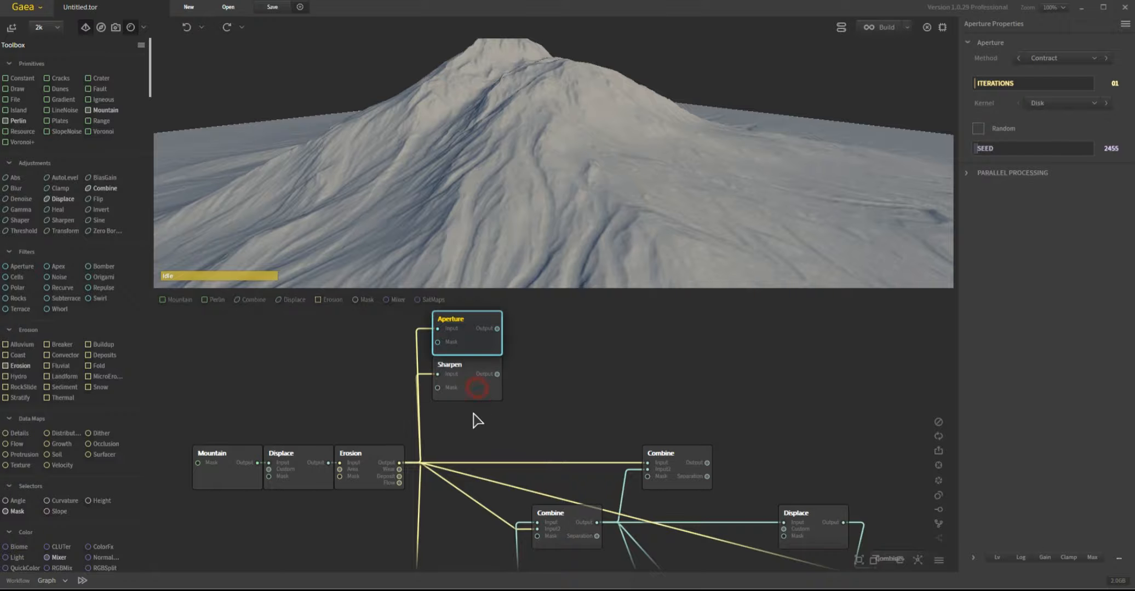
pyautogui.click(374, 481)
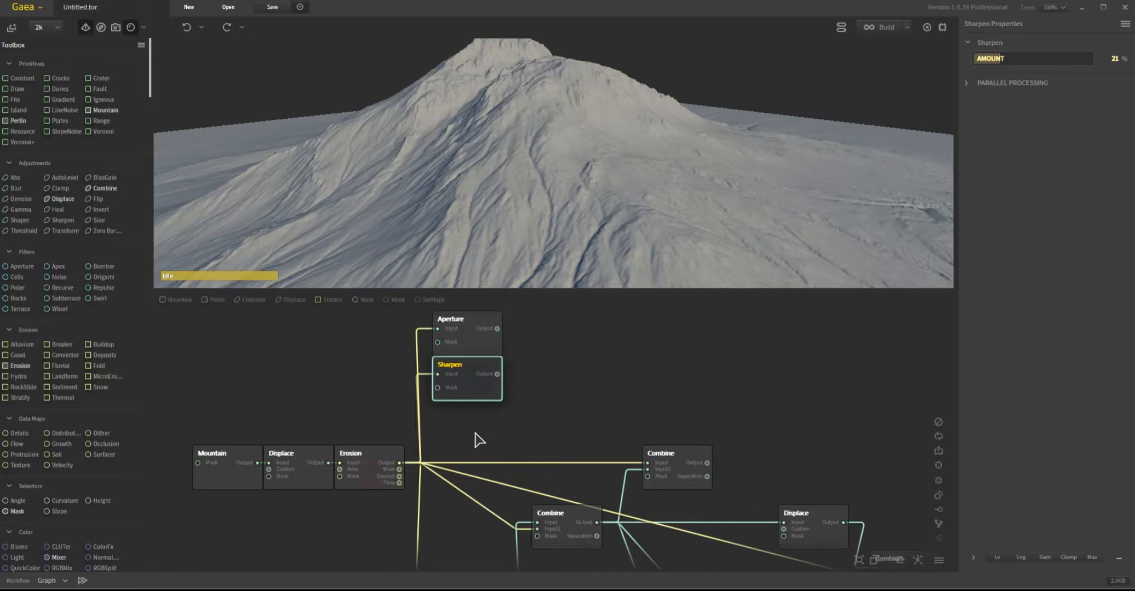
pyautogui.click(478, 393)
# Examine at 2k the first mountain's two Difference Combines, with the extracted detail added directly and after the Displace node
pyautogui.moveTo(765, 463); pyautogui.dragTo(751, 392, button='middle')
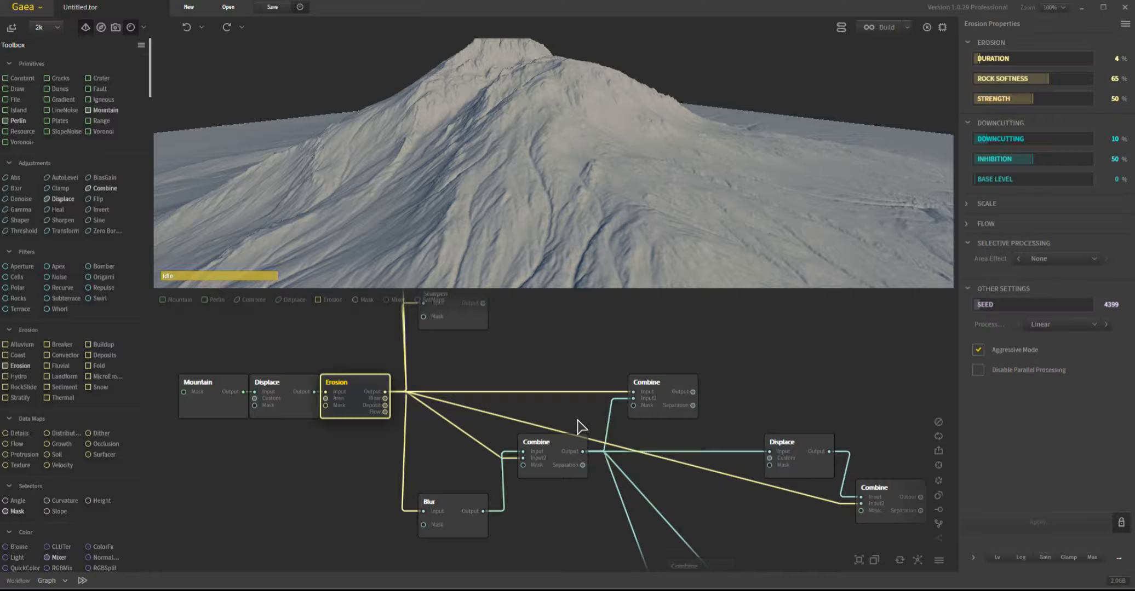
pyautogui.click(664, 399)
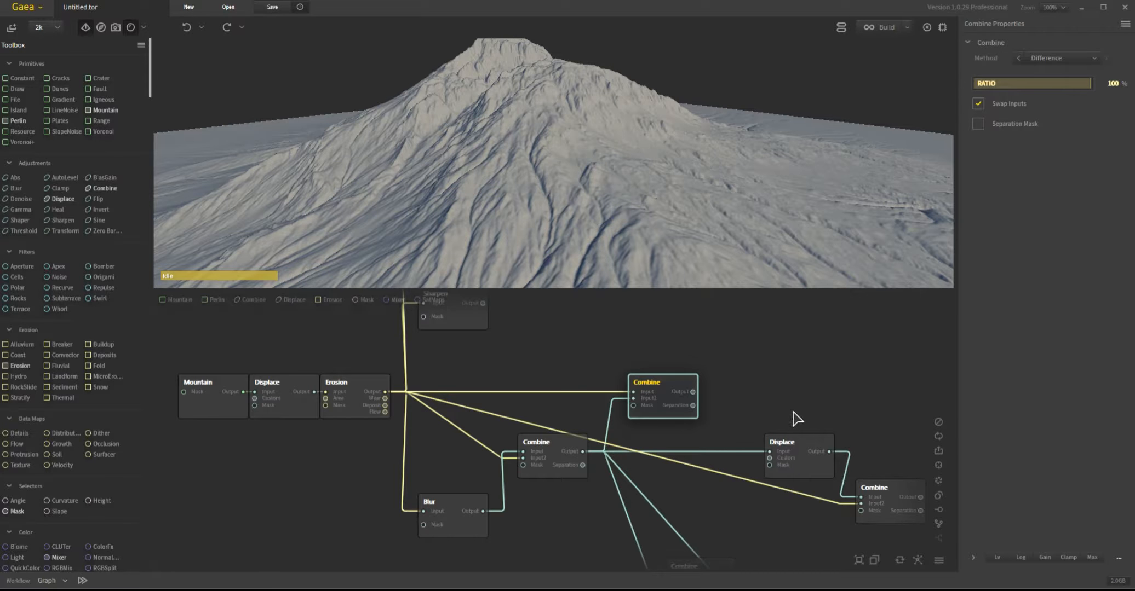
pyautogui.moveTo(743, 383); pyautogui.dragTo(655, 335, button='middle')
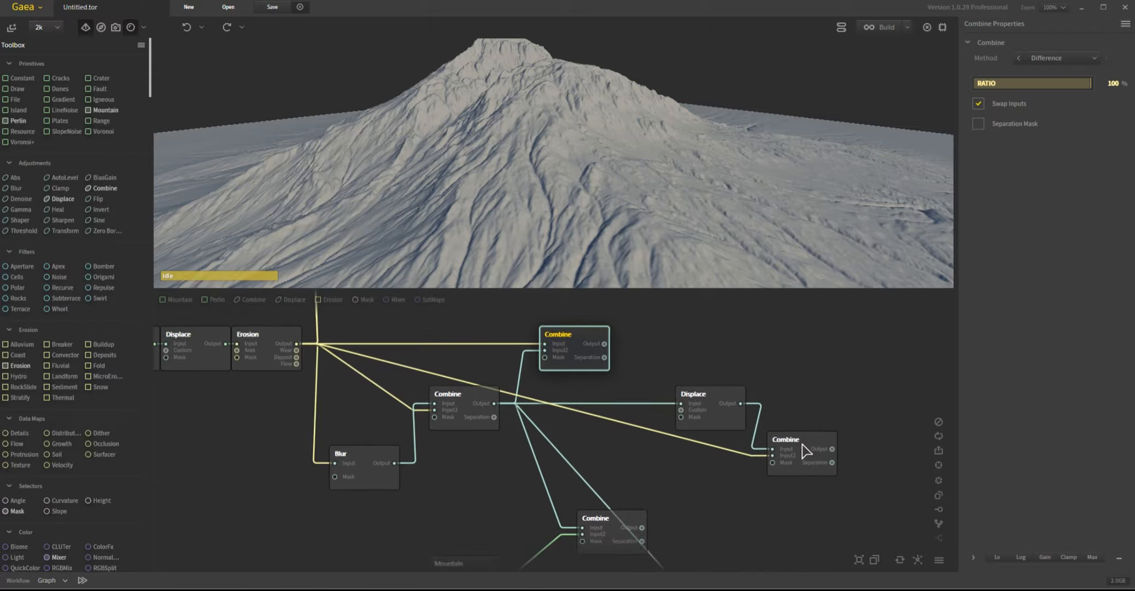
pyautogui.click(816, 458)
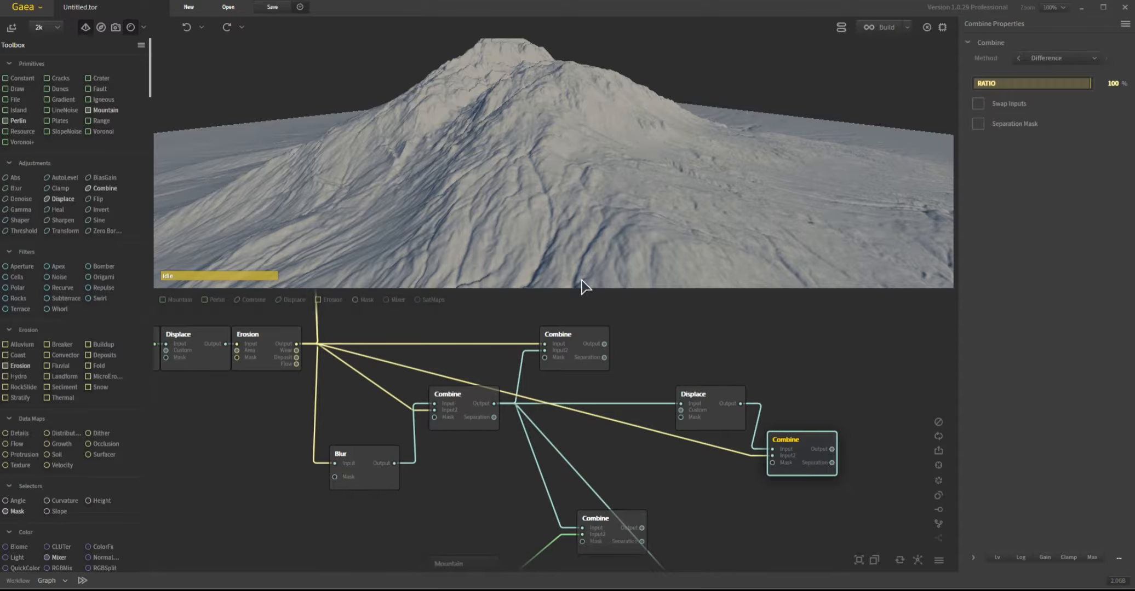
# Preview at 2k the second Mountain and the Difference Combine that adds the extracted detail directly to it
pyautogui.moveTo(626, 458); pyautogui.dragTo(650, 378, button='middle')
pyautogui.click(481, 495)
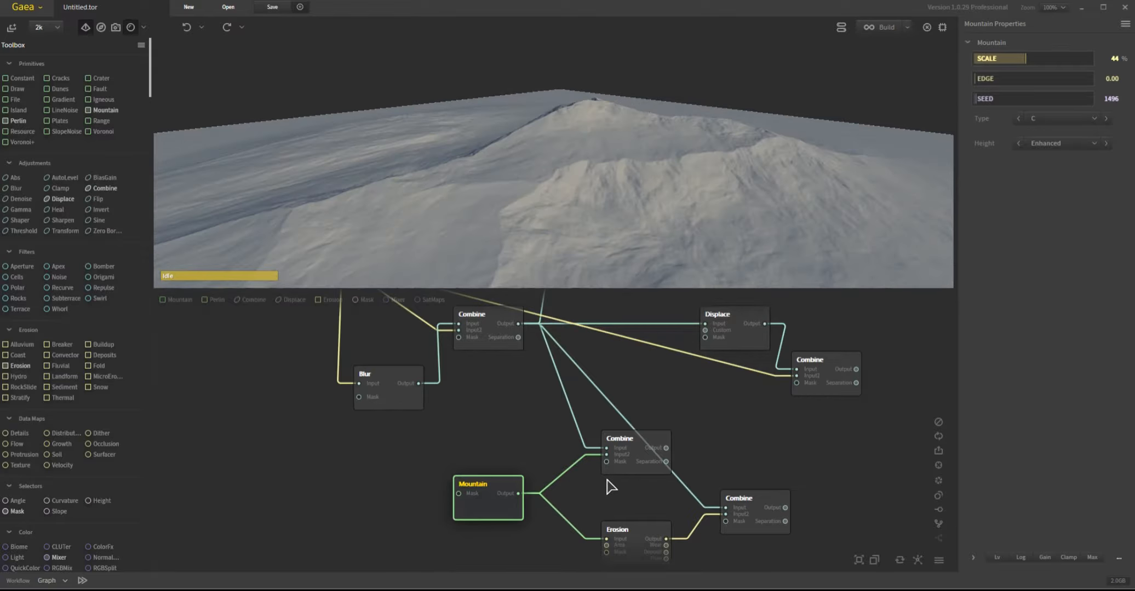
pyautogui.click(638, 456)
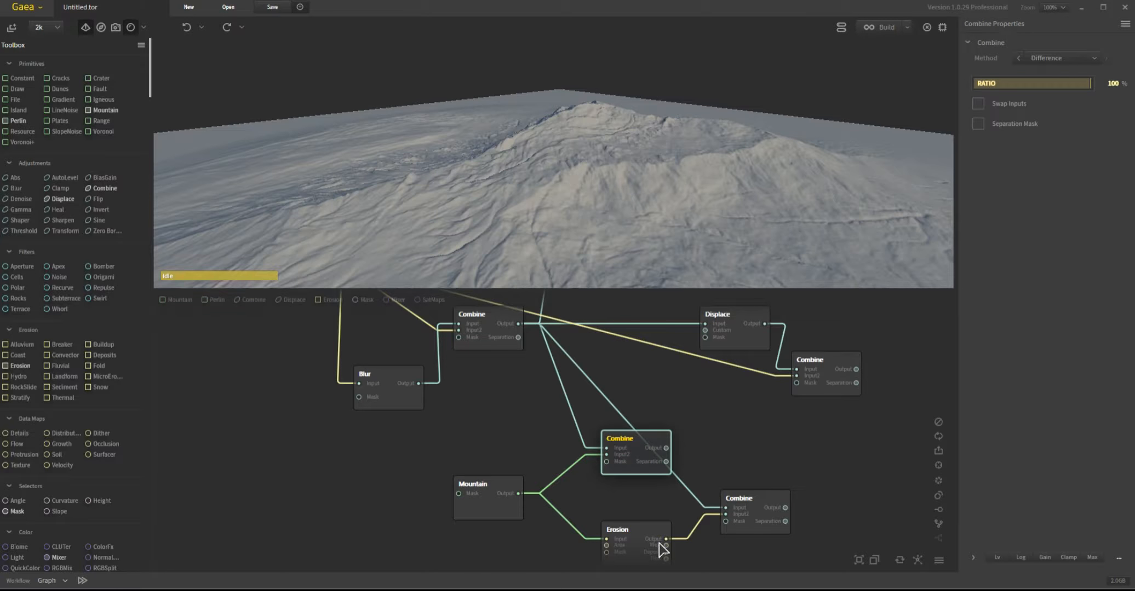
# Compare at 2k the second Mountain's Erosion node with the Difference Combine that blends in the extracted detail
pyautogui.click(637, 525)
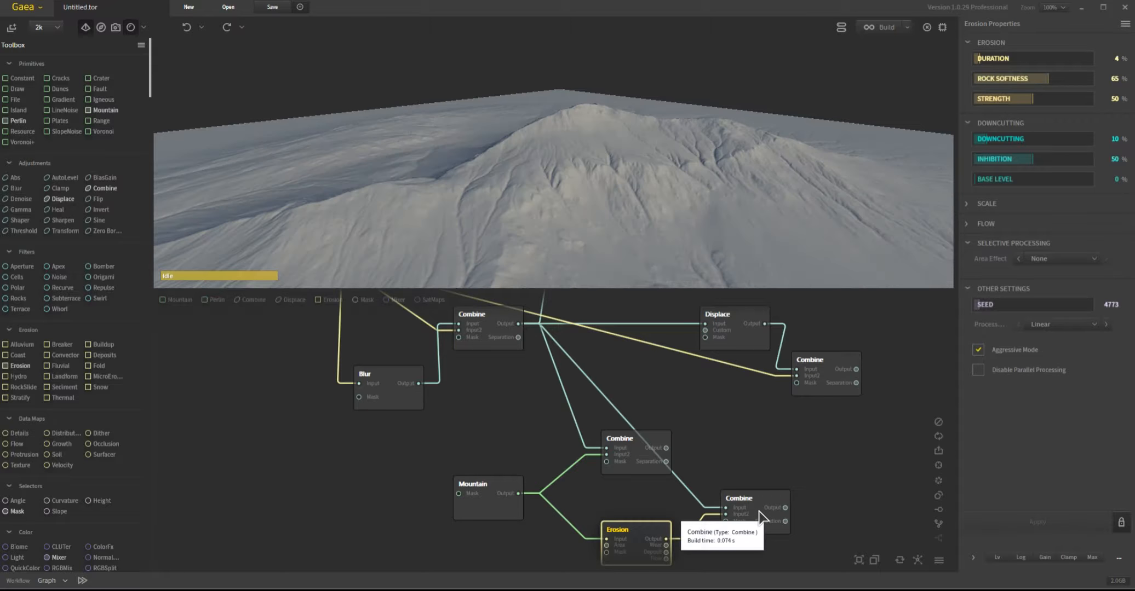
pyautogui.click(760, 517)
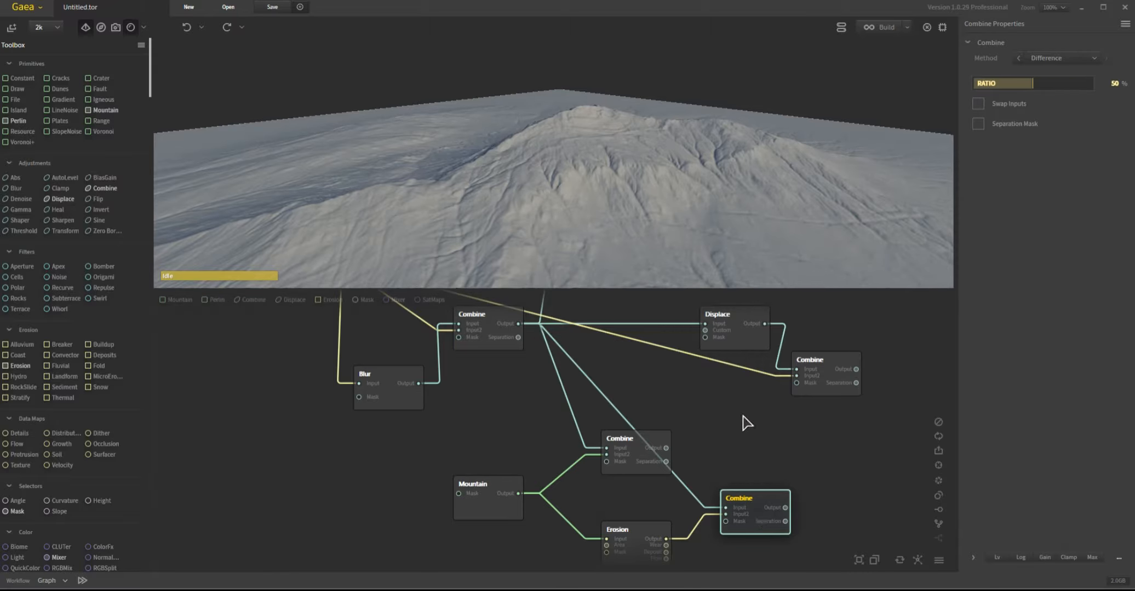
pyautogui.moveTo(604, 241)
pyautogui.mouseDown()
pyautogui.moveTo(700, 206)
pyautogui.moveTo(620, 244)
pyautogui.moveTo(517, 218)
pyautogui.moveTo(596, 245)
pyautogui.mouseUp()
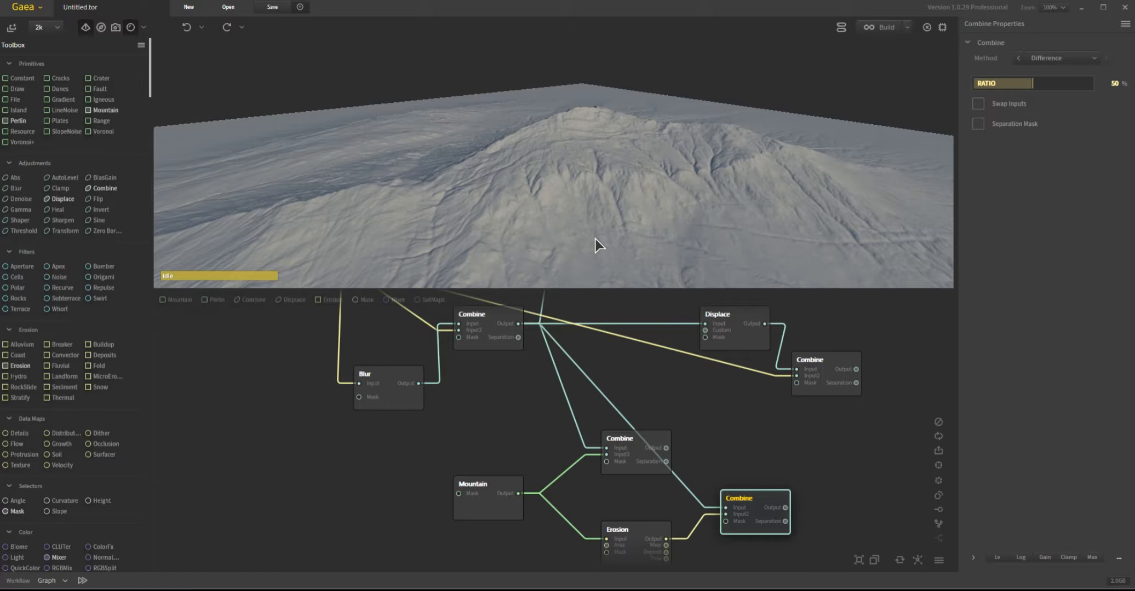
# Compare the Subtract Combine that extracts the erosion detail with the first mountain's Difference Combine that adds it directly
pyautogui.moveTo(510, 419); pyautogui.dragTo(513, 499, button='middle')
pyautogui.moveTo(679, 366); pyautogui.dragTo(691, 408, button='middle')
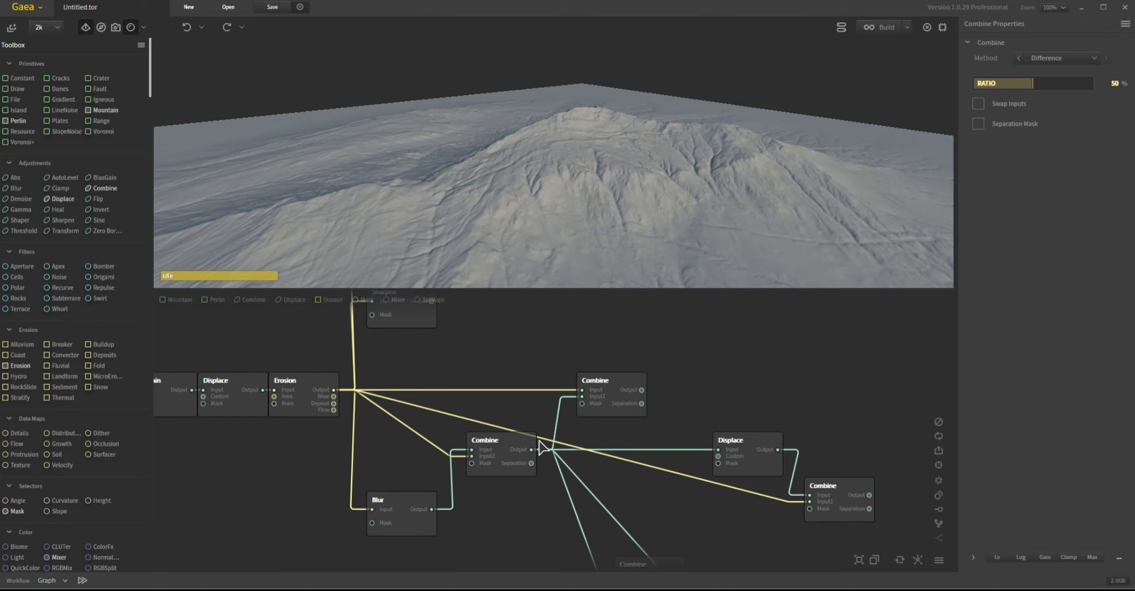
pyautogui.scroll(2, 586, 490)
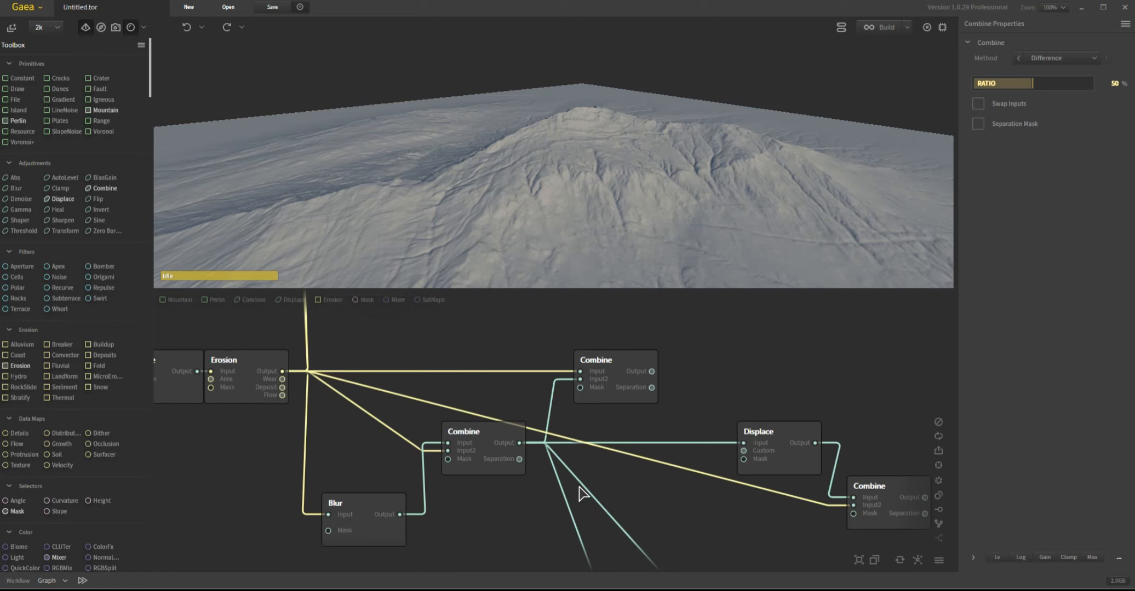
pyautogui.scroll(1, 542, 491)
pyautogui.moveTo(551, 493); pyautogui.dragTo(581, 486)
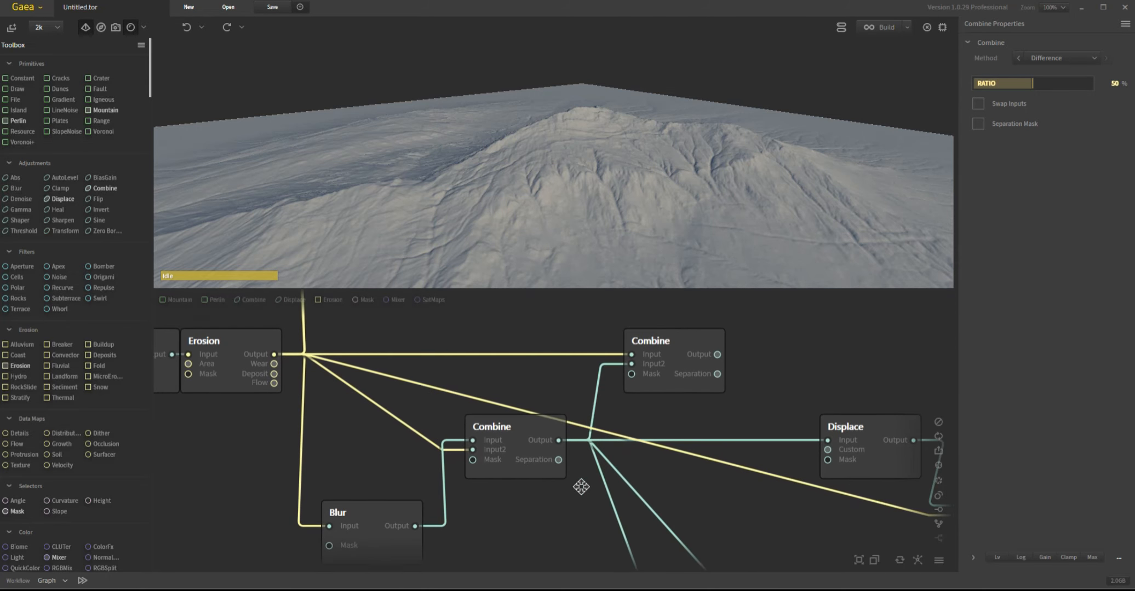
pyautogui.click(663, 385)
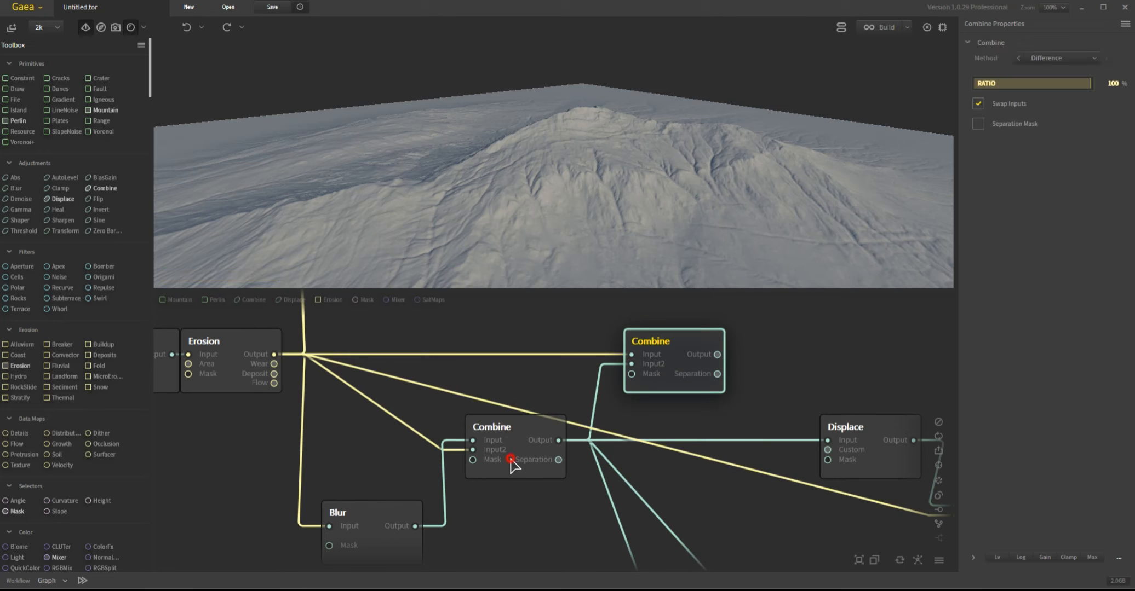
pyautogui.click(518, 463)
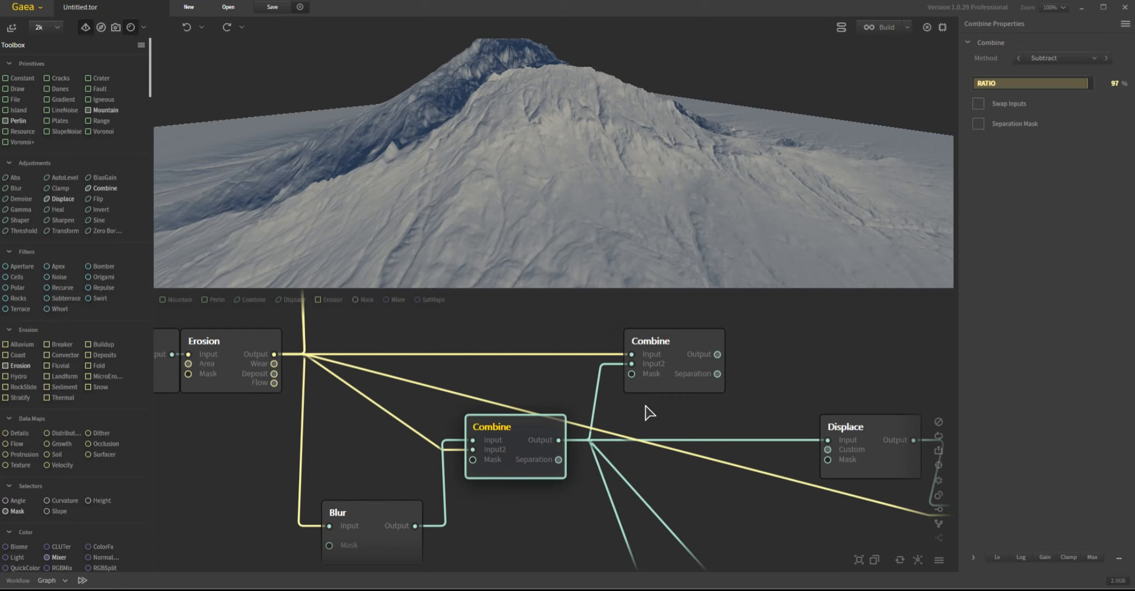
pyautogui.click(680, 380)
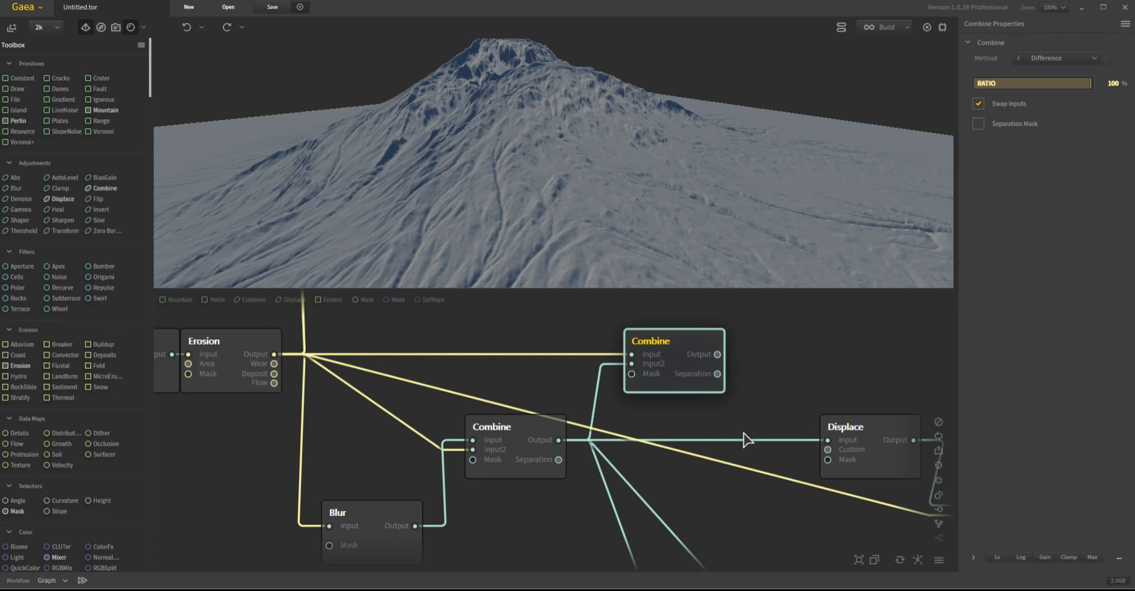